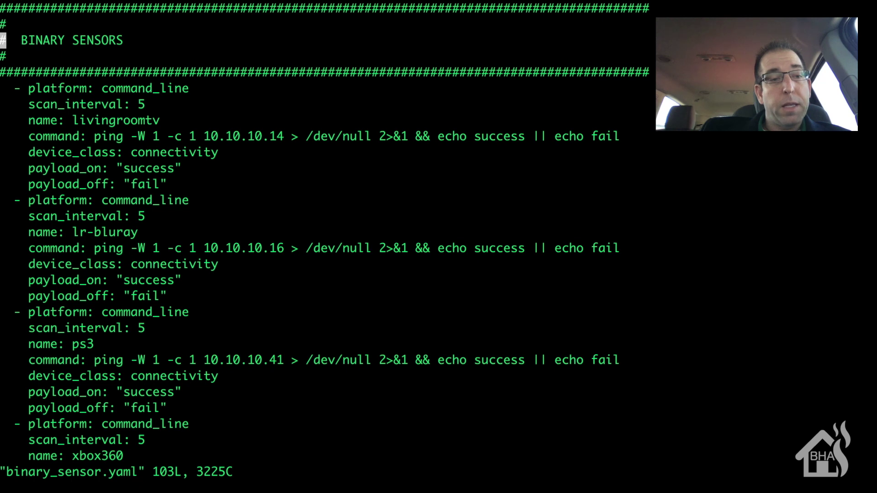
Start a new list entry with platform: command_line below the unifi_cpu_alert template at the end of binary_sensor.yaml.
key(shift+g)
key(Up)
key(Up)
key(Up)
key(Up)
key(Up)
key(Up)
key(Up)
key(Up)
key(Up)
key(Up)
key(Up)
key(Up)
key(Up)
key(Up)
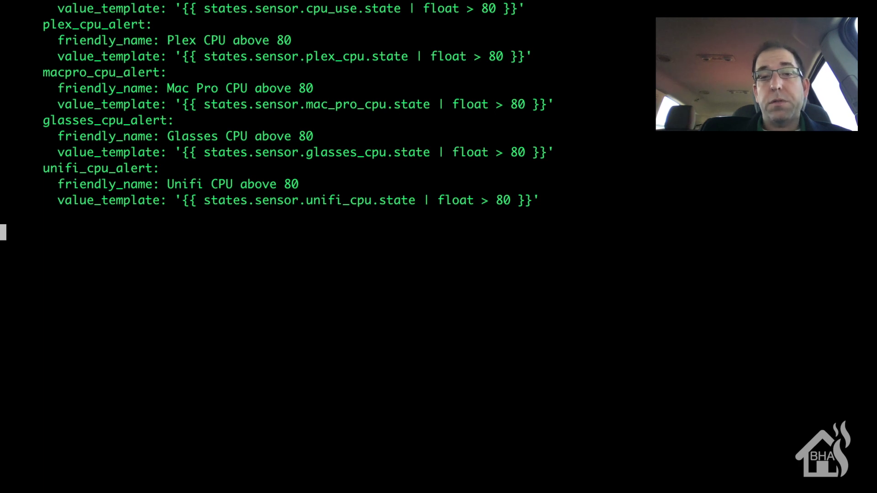
text(i  -)
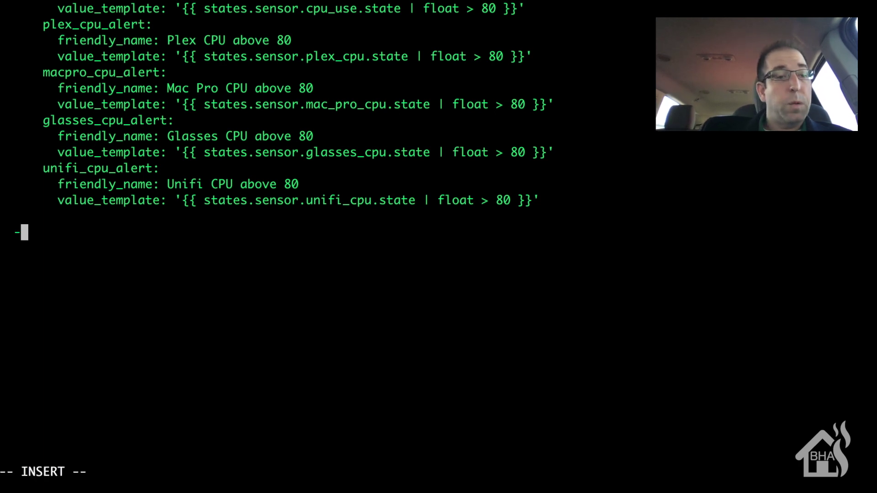
text( pl)
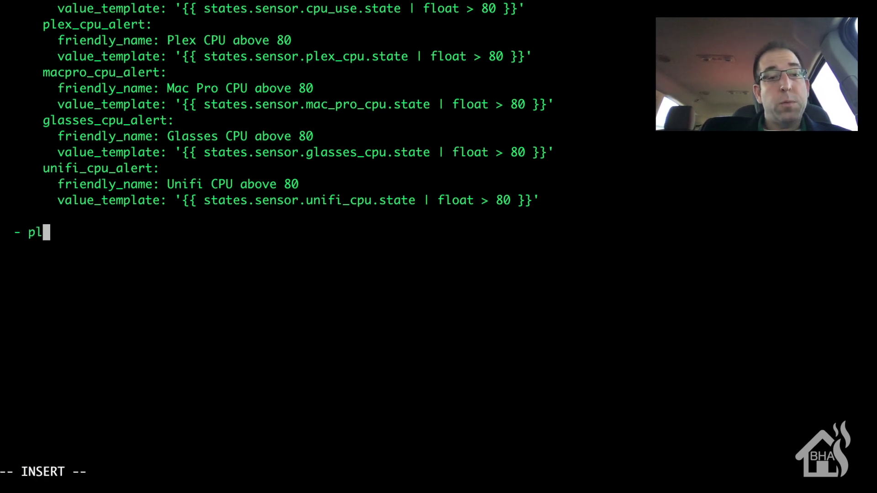
text(atform:)
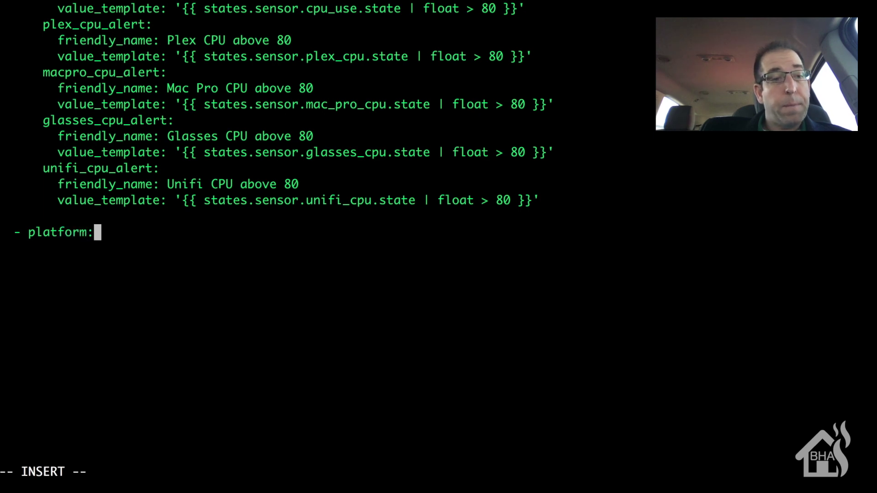
text( command)
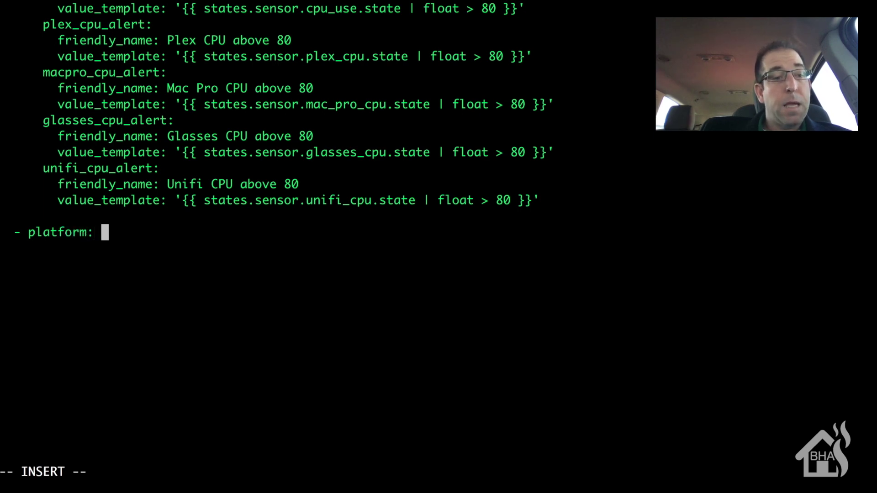
text(_line)
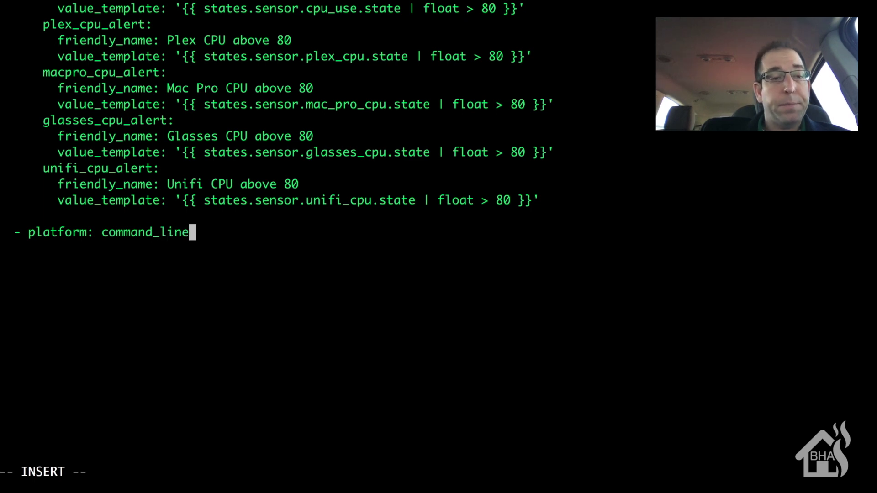
key(Return)
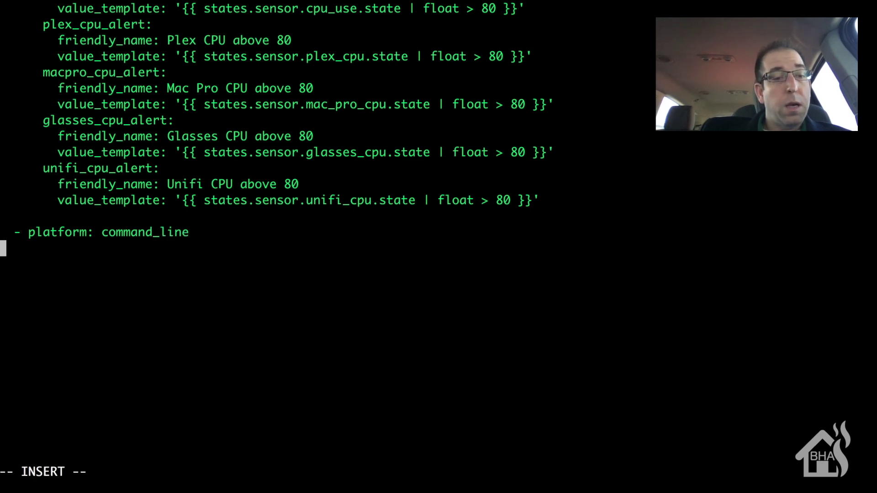
Add a name line to the new command_line sensor with the value Mosquitto.
text(na)
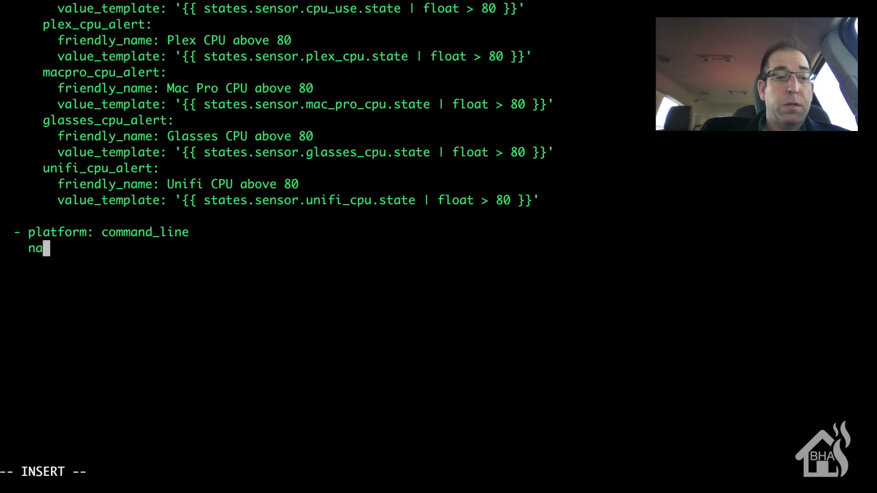
text(me: Mosqui)
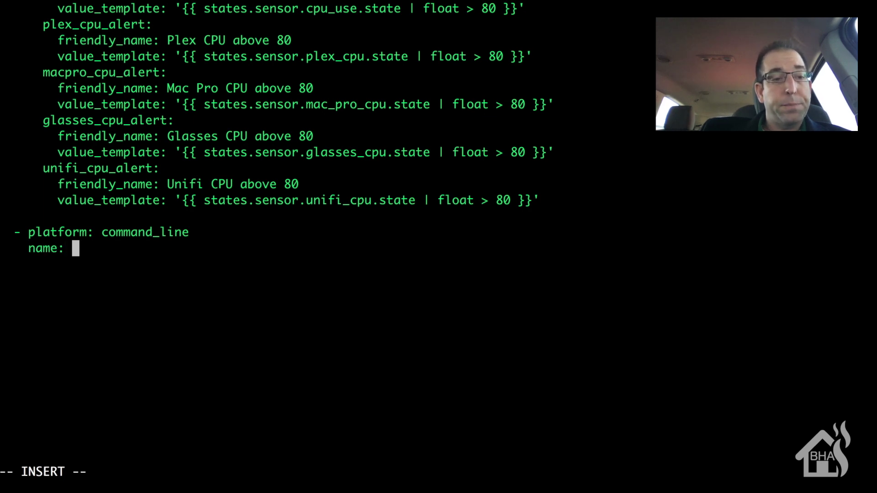
text(tto)
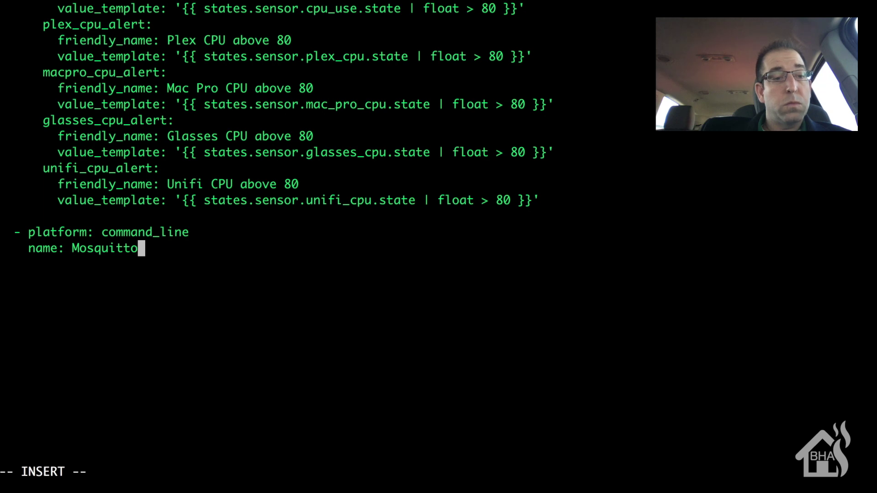
key(Return)
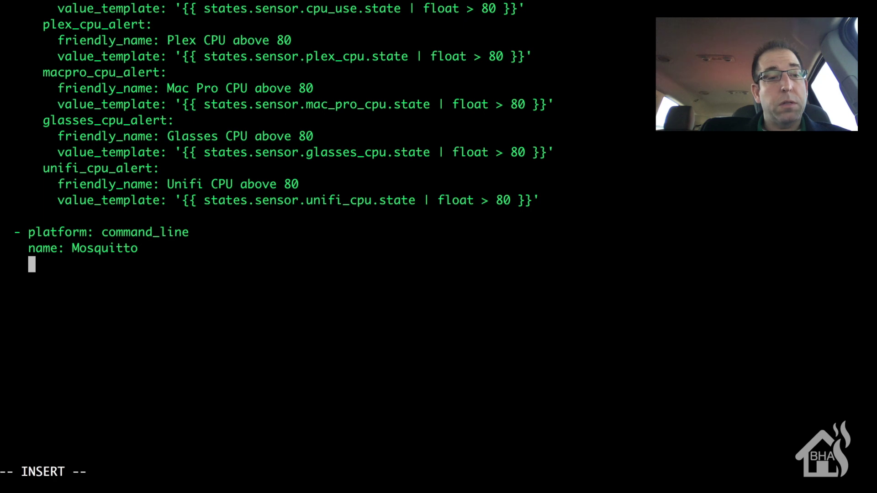
Add a command line to the Mosquitto sensor that runs sudo systemctl status mosquitto.service.
text(command:)
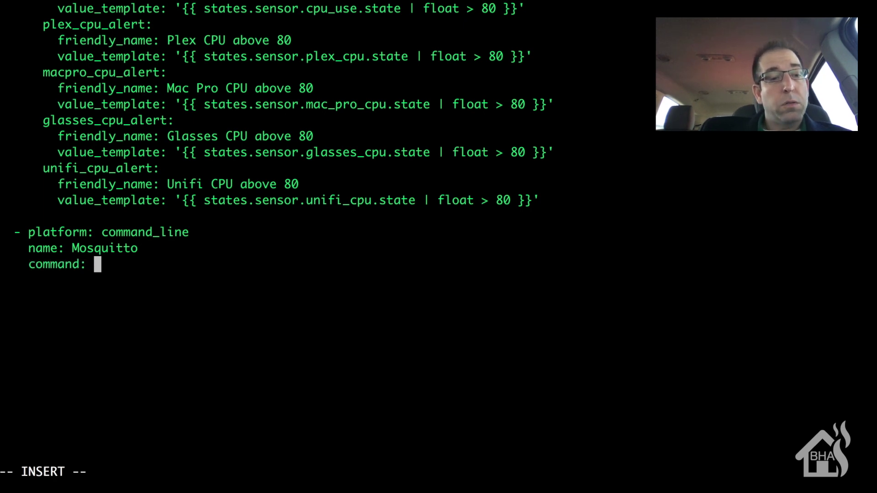
text( sudo )
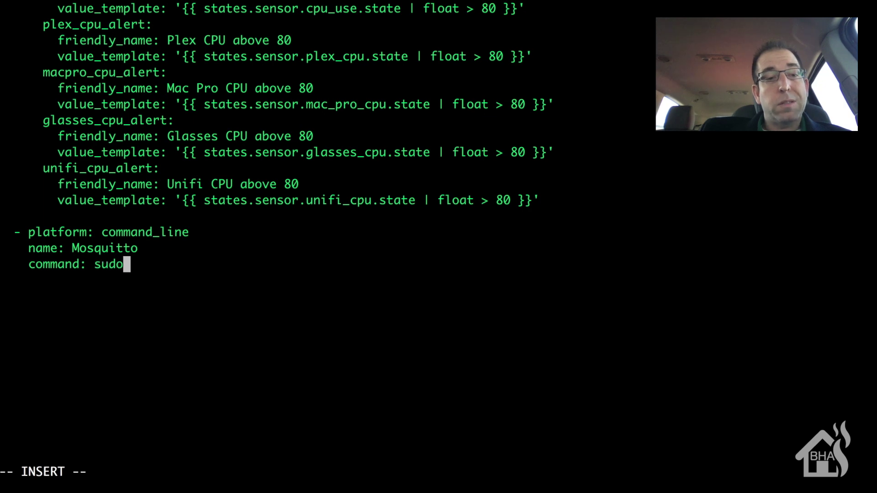
text(systemctl)
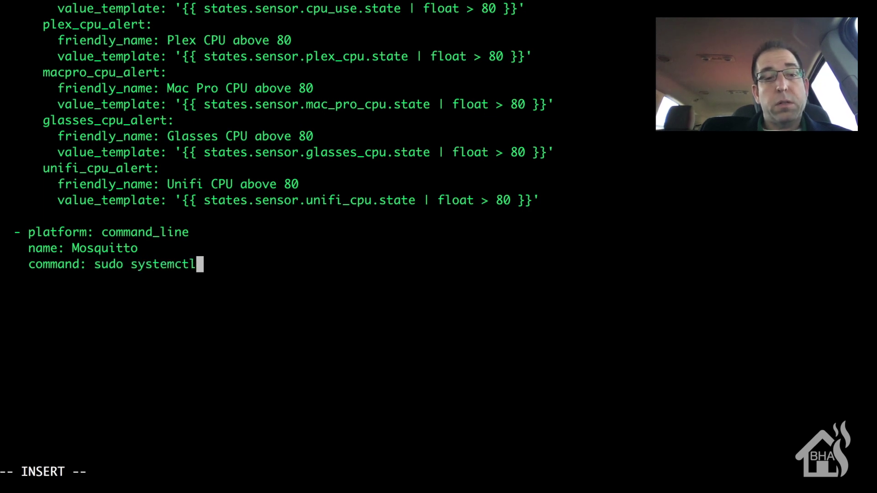
text( status)
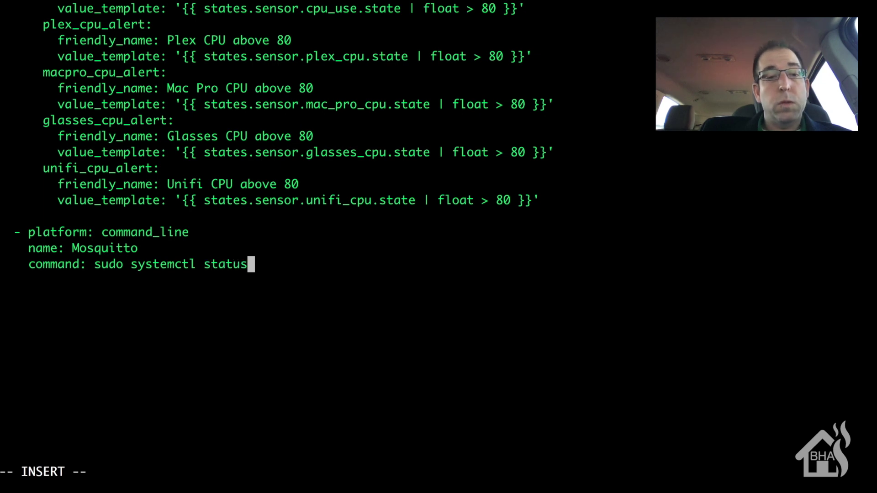
text( mosquit)
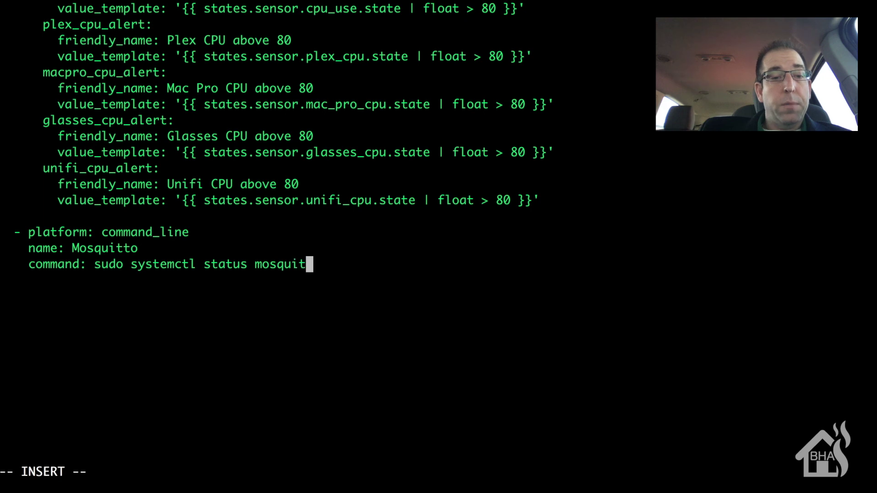
text(to)
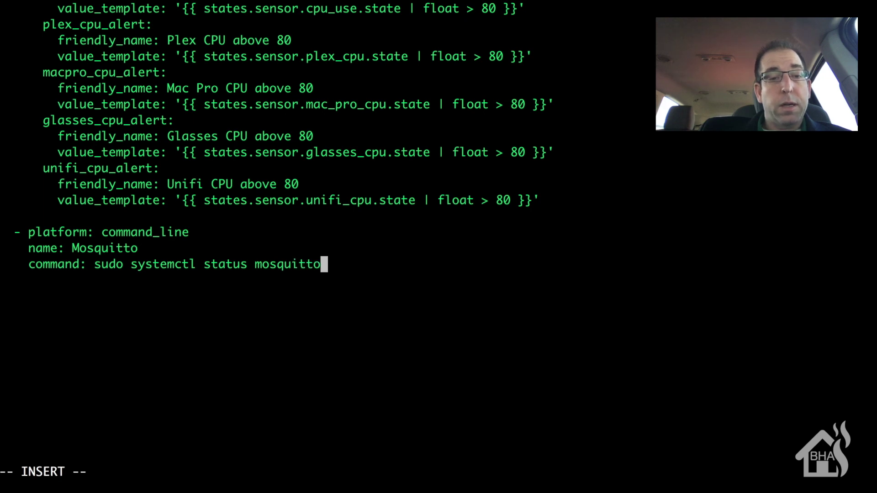
text(.service)
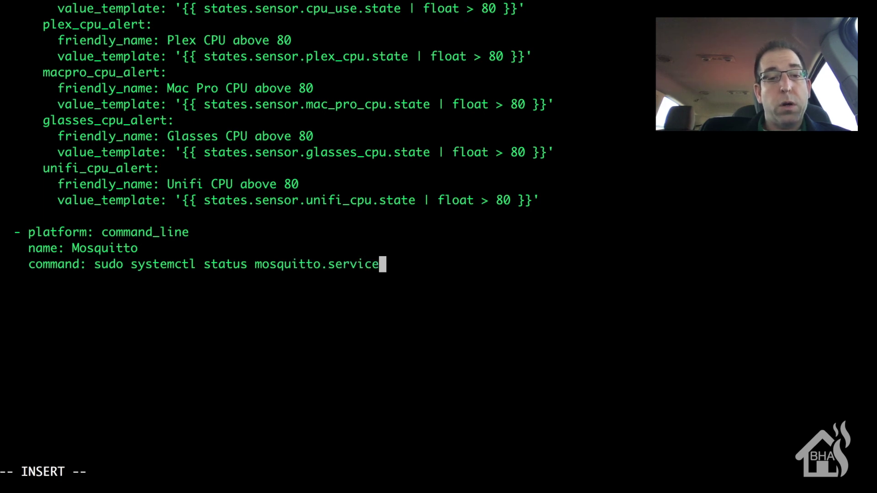
Pipe the Mosquitto sensor's status command into awk 'FNR==3 { print $3 }' and end the line.
text( | a)
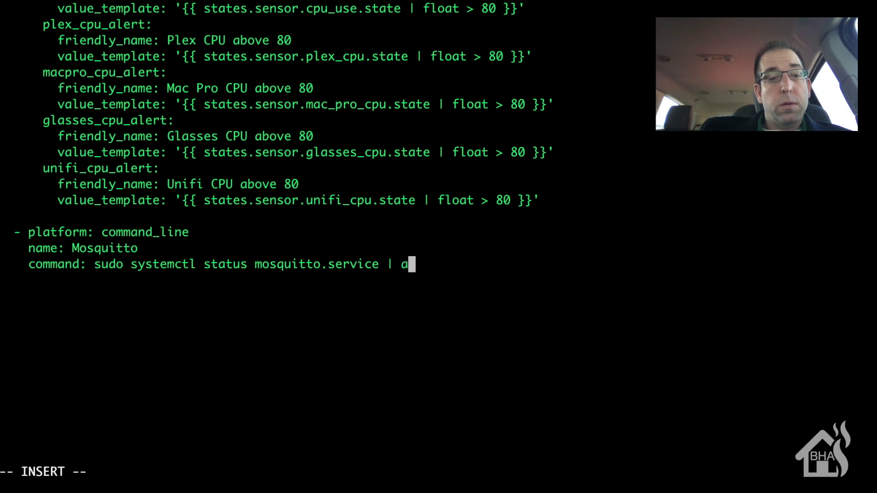
text(wk)
key(BackSpace)
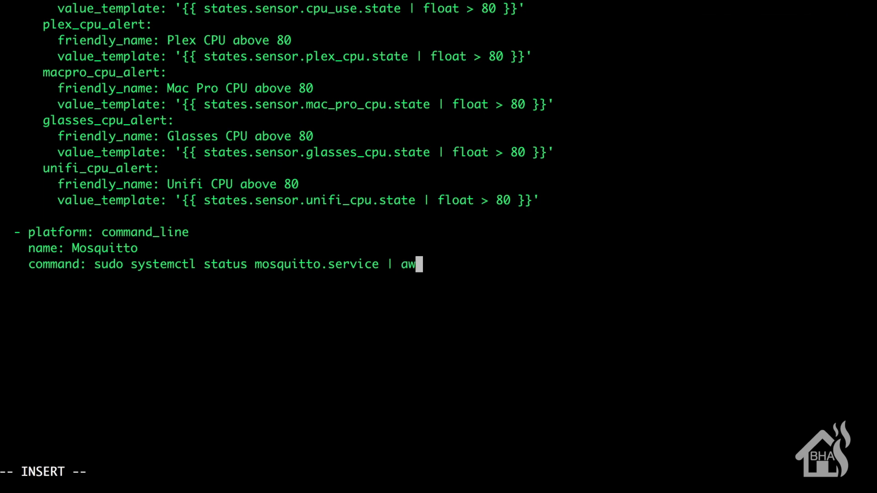
text(k 'F)
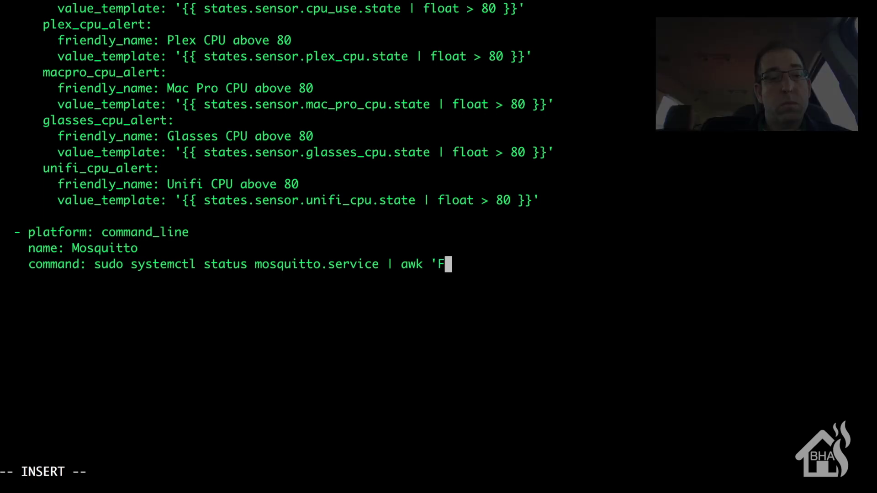
text(NR)
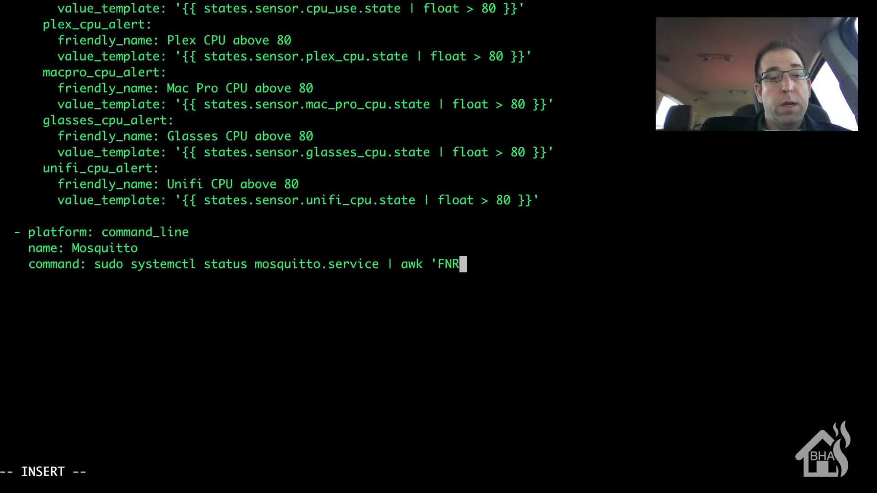
text(==)
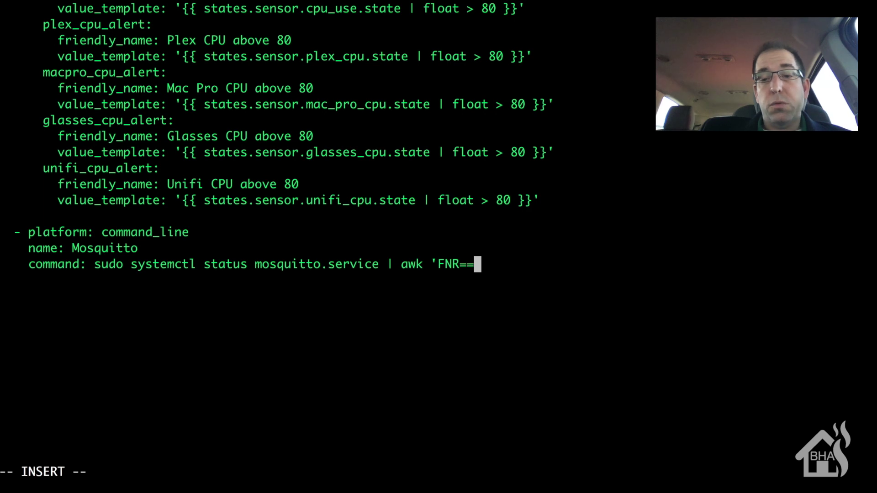
text(3)
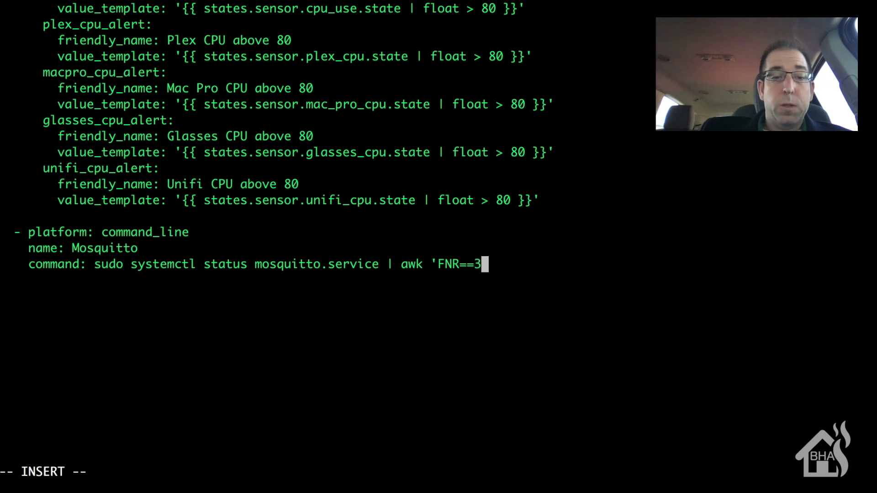
text( {)
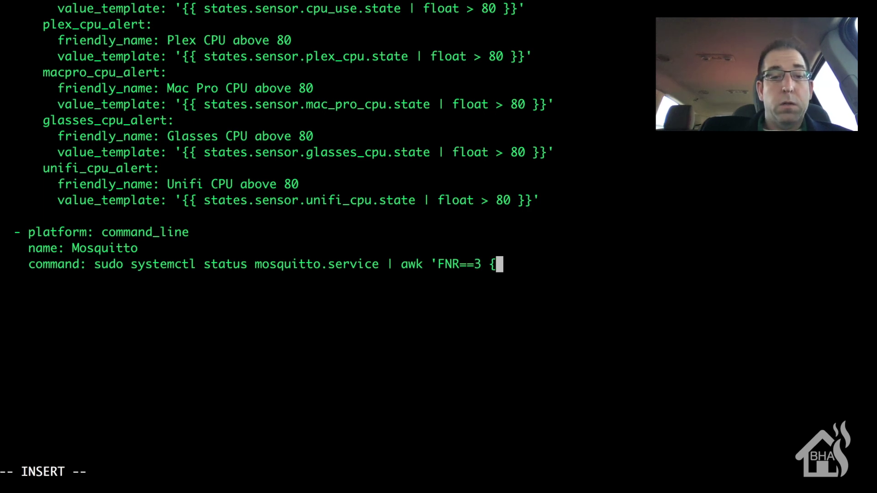
text( print)
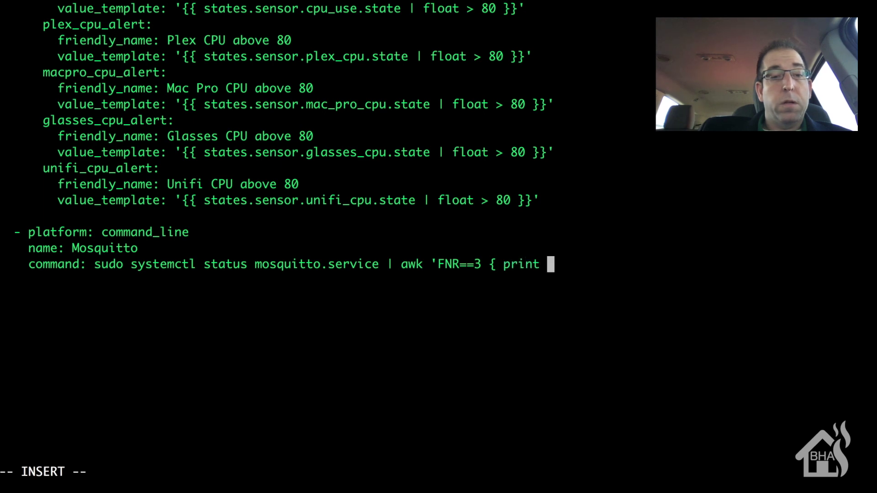
text( $3 )
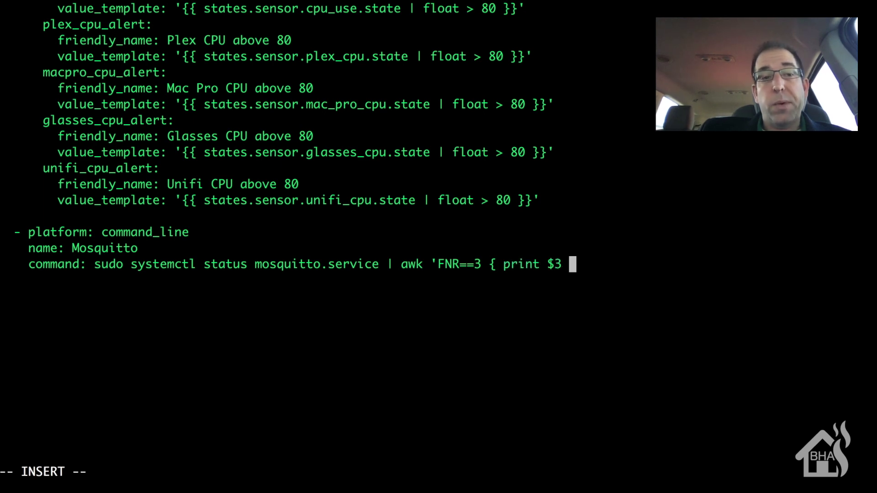
text(}')
key(Return)
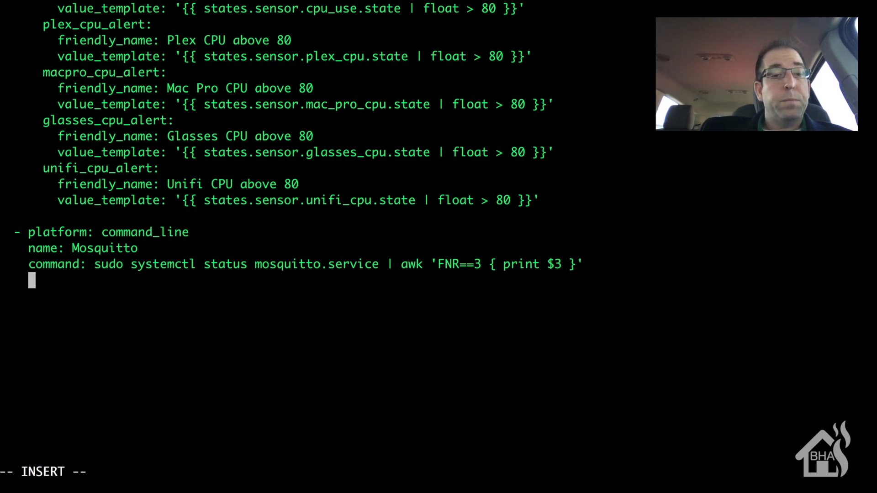
Add a device_class line to the Mosquitto sensor with the value connectivity.
text(devuce)
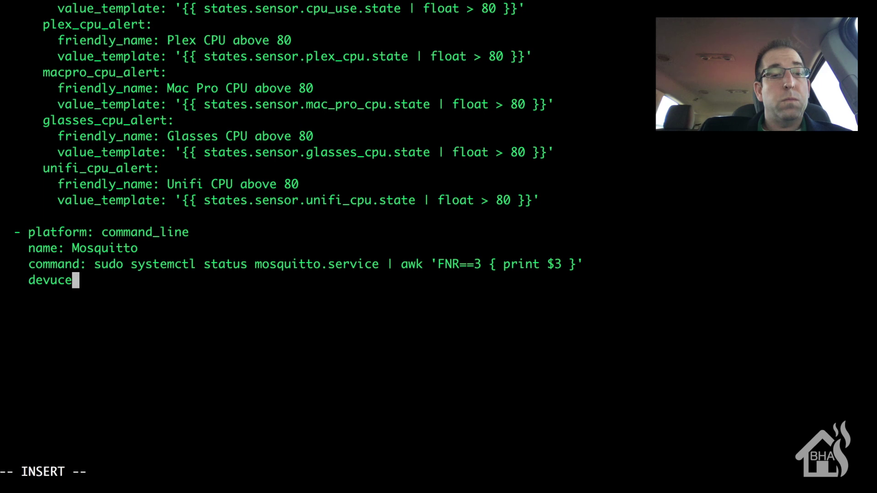
key(BackSpace)
key(BackSpace)
key(BackSpace)
text(ice)
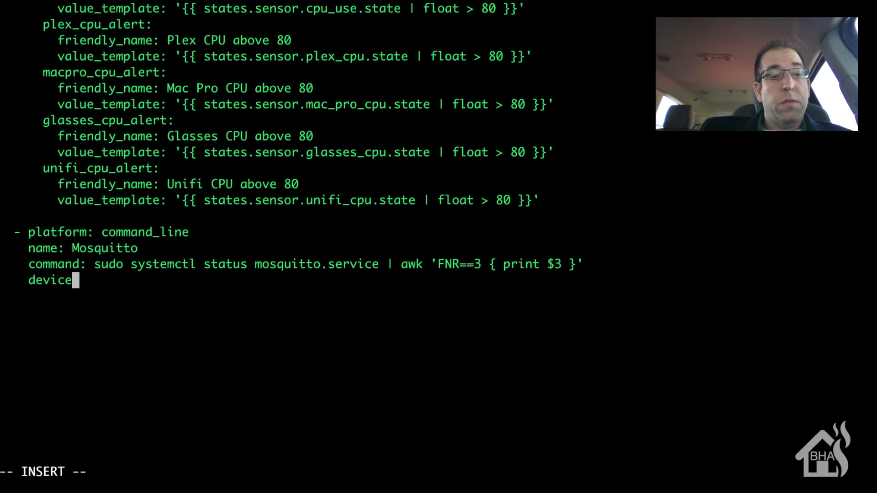
text(_class:)
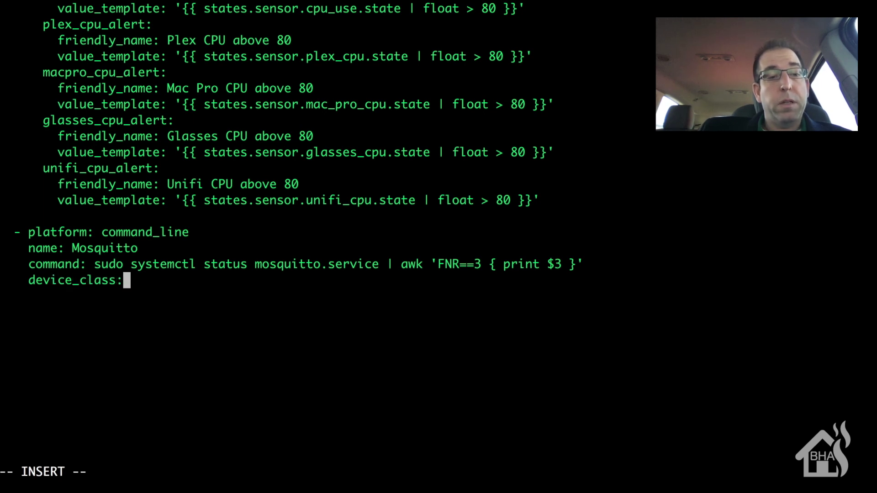
text( co)
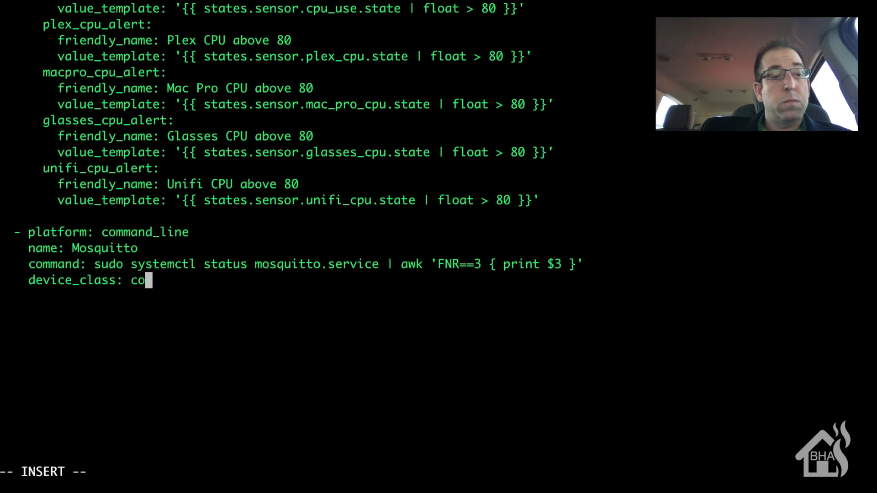
text(nnectivity)
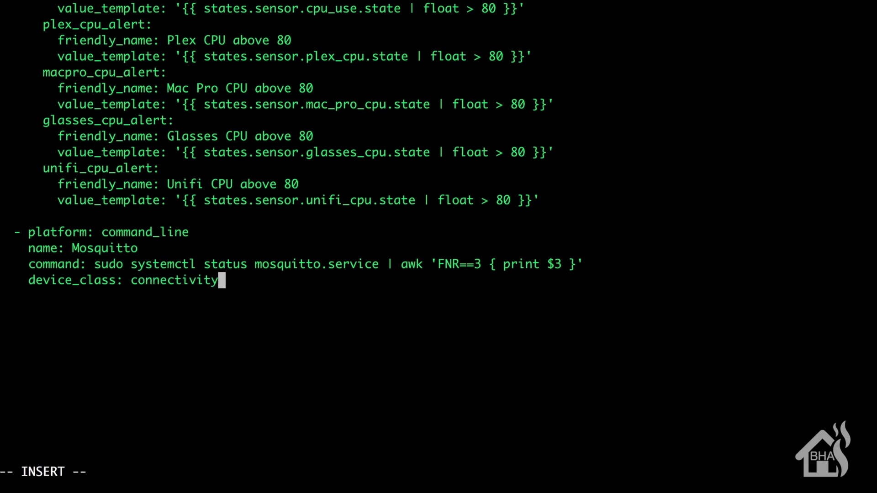
Add a payload_on line to the Mosquitto sensor with the value "(running)".
key(Return)
text(payloa)
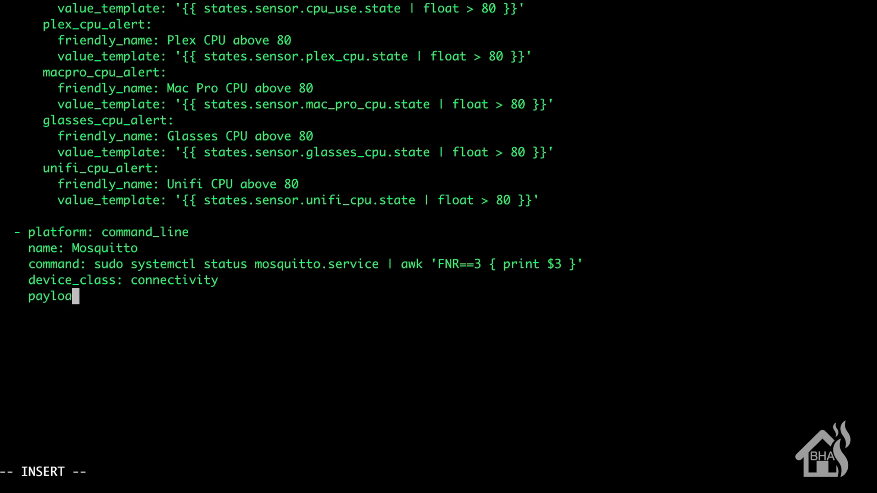
text(d_on:)
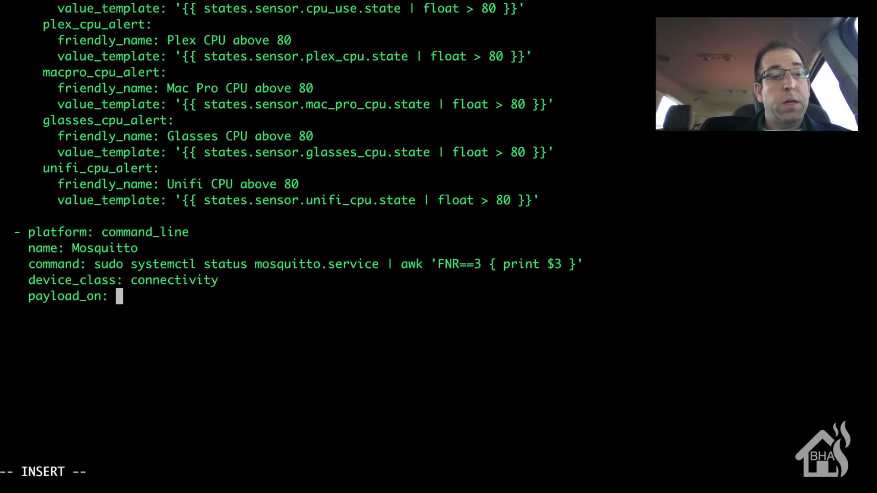
text( "(ru)
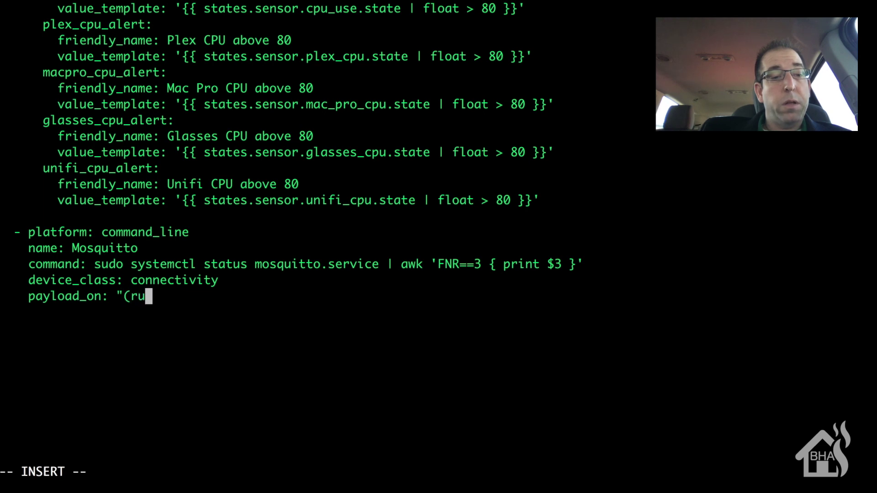
text(nning)")
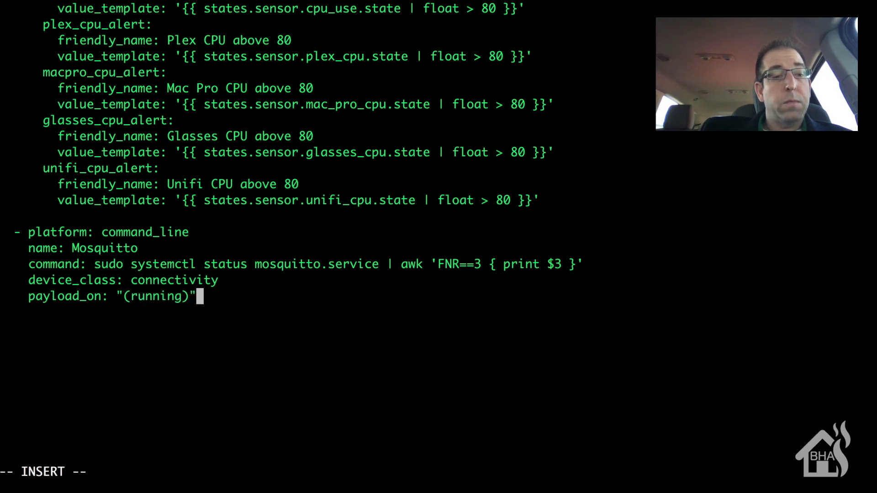
Add a payload_off line to the Mosquitto sensor with the value "(dead)" and finish inserting text.
key(Return)
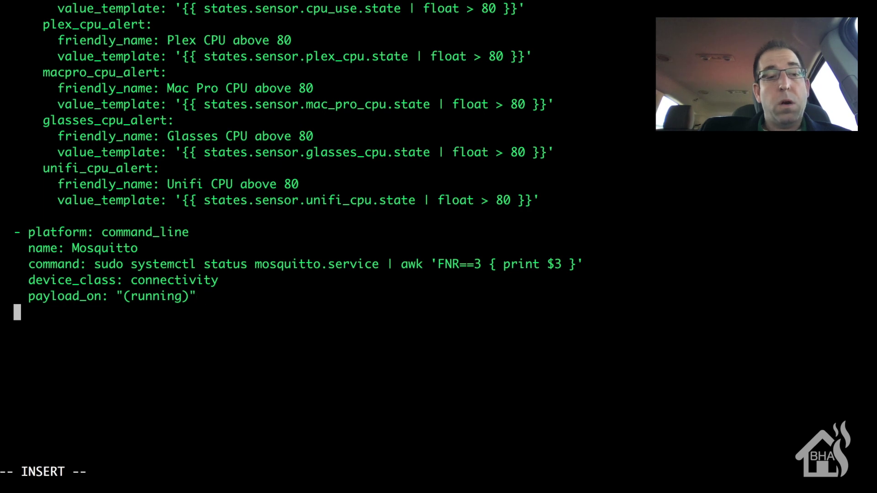
text(payl)
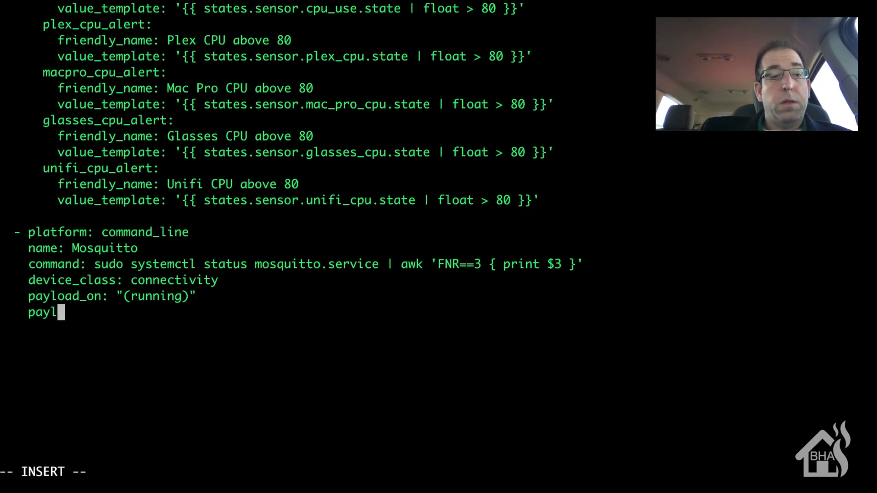
text(oad_off: )
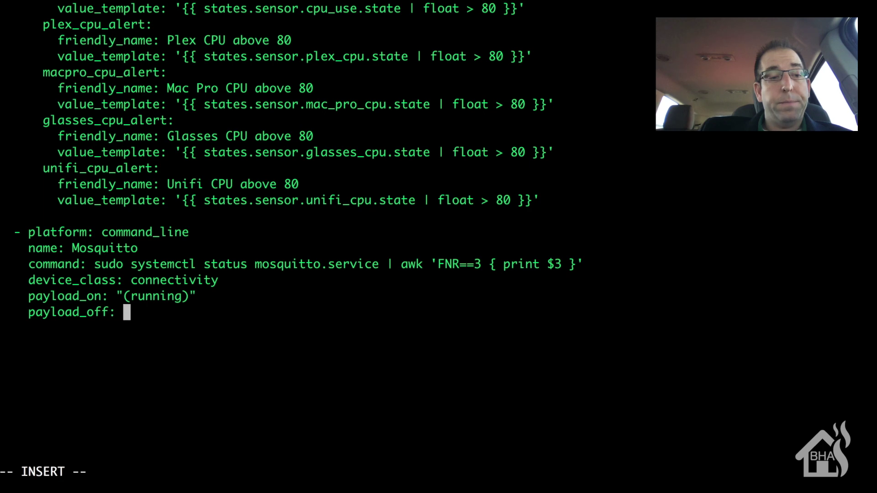
text(")
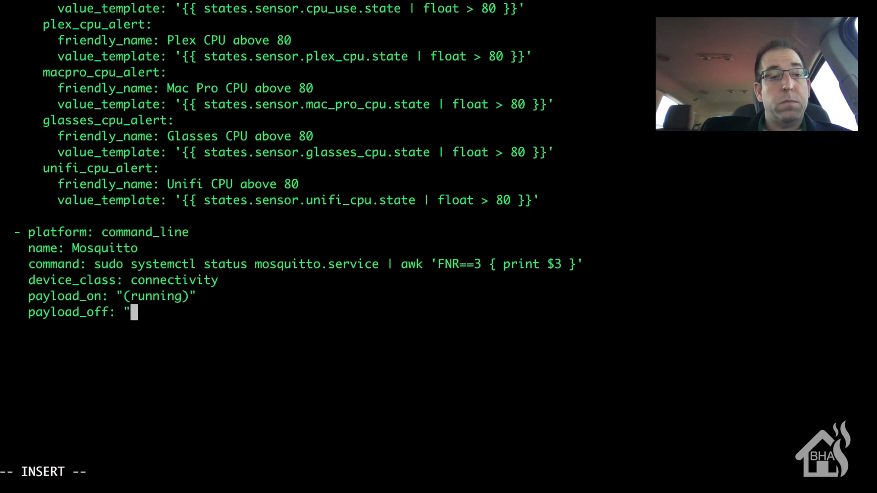
text((dead)
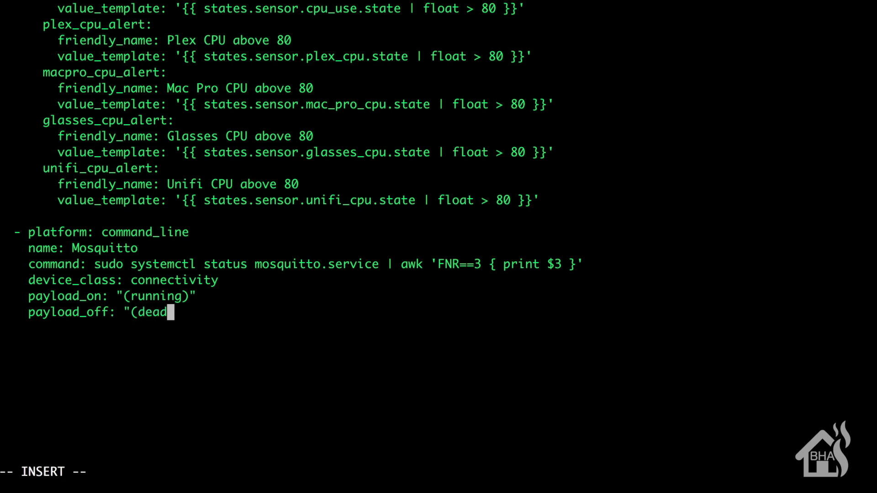
text()")
key(Escape)
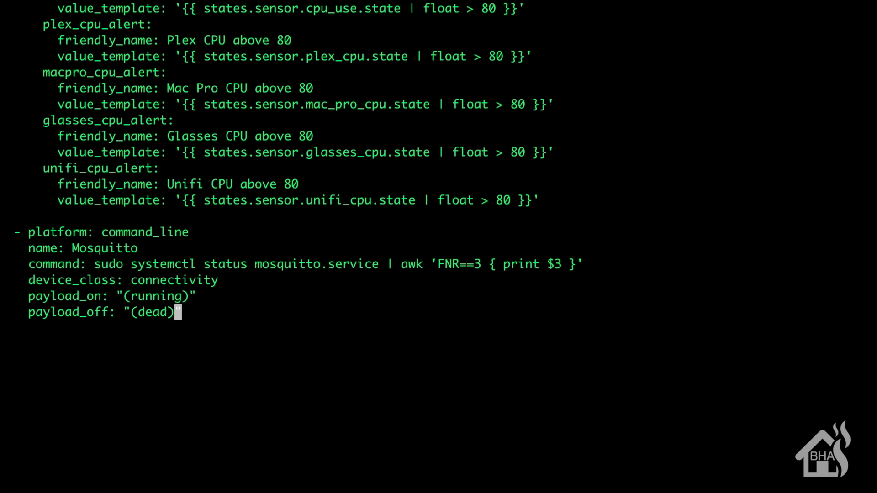
Save binary_sensor.yaml with a forced write and quit the editor.
key(shift+semicolon)
text(wq)
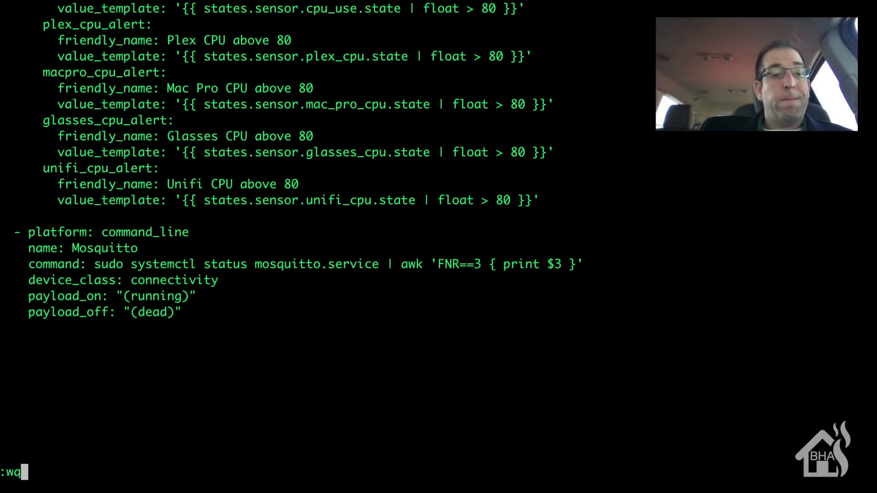
text(!)
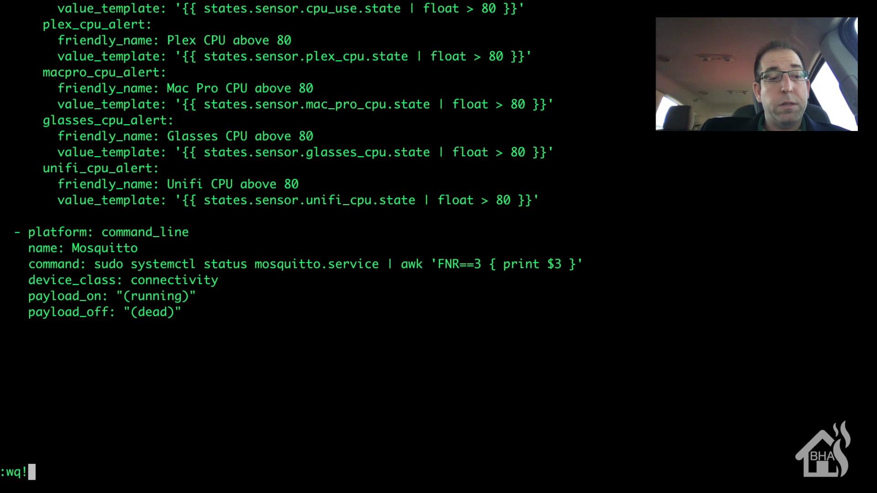
key(Return)
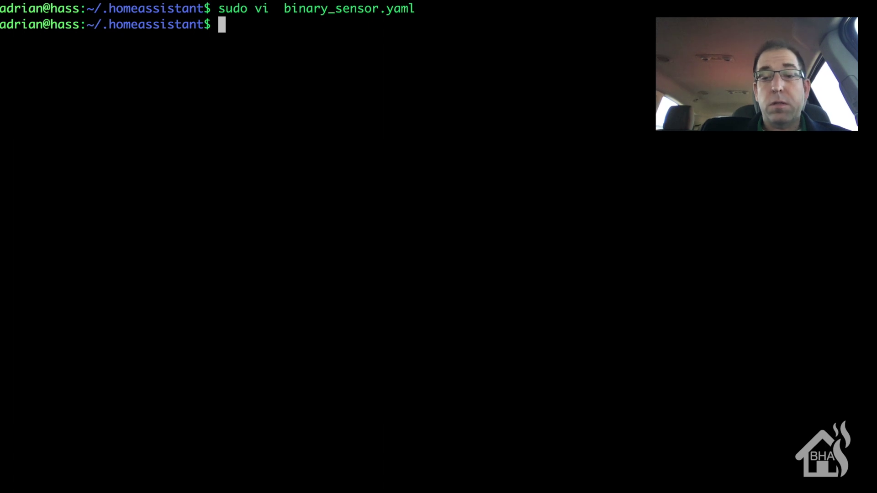
Restart the Home Assistant service with sudo systemctl restart.
text(s)
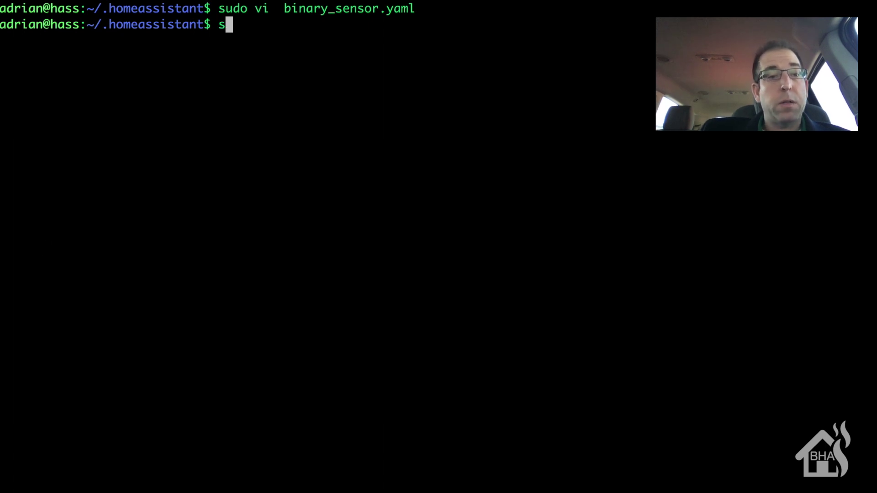
text(udo sy)
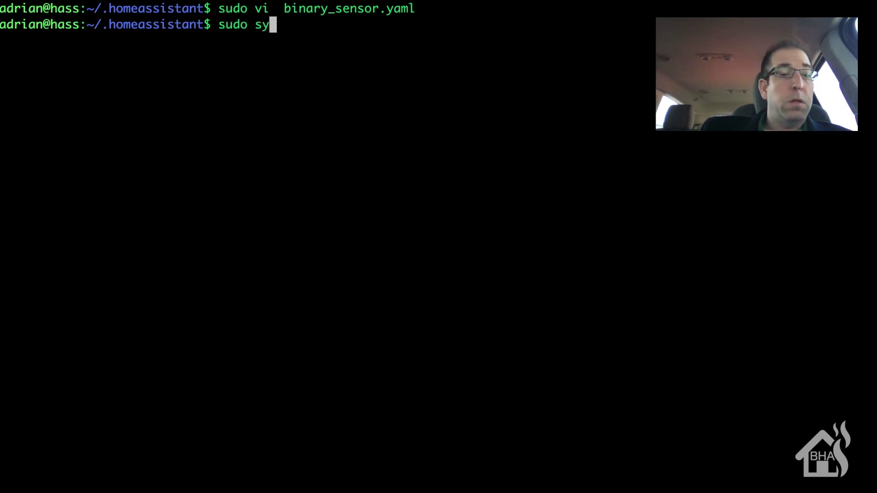
text(stemctl )
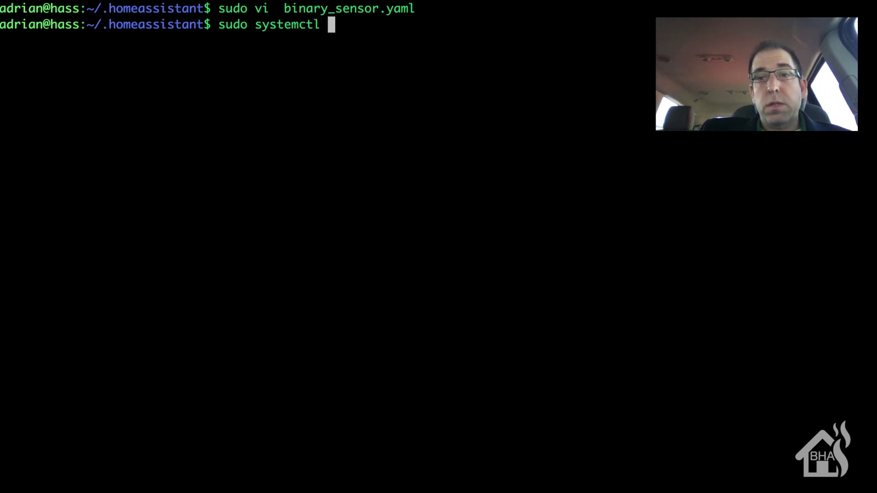
text(restart)
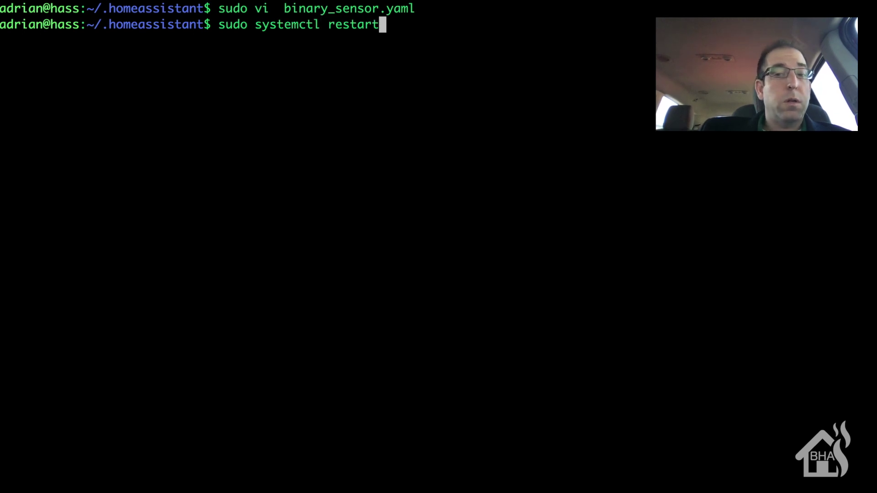
text( home-as)
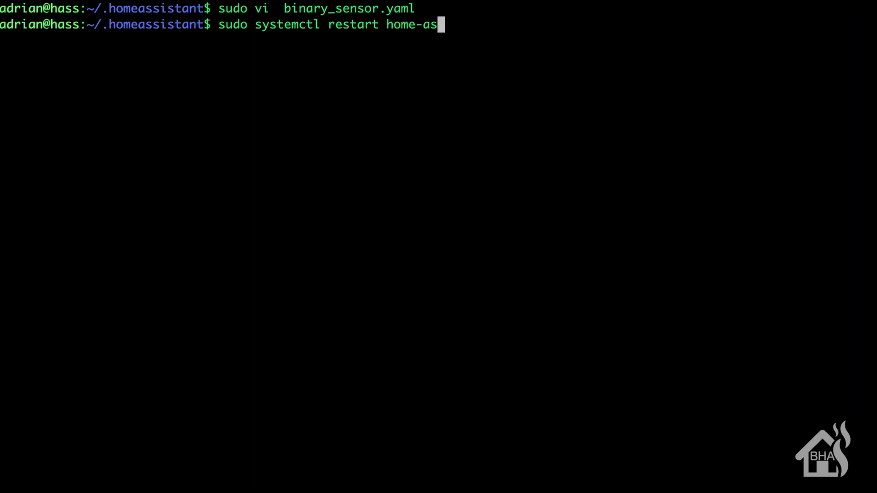
key(Tab)
key(Return)
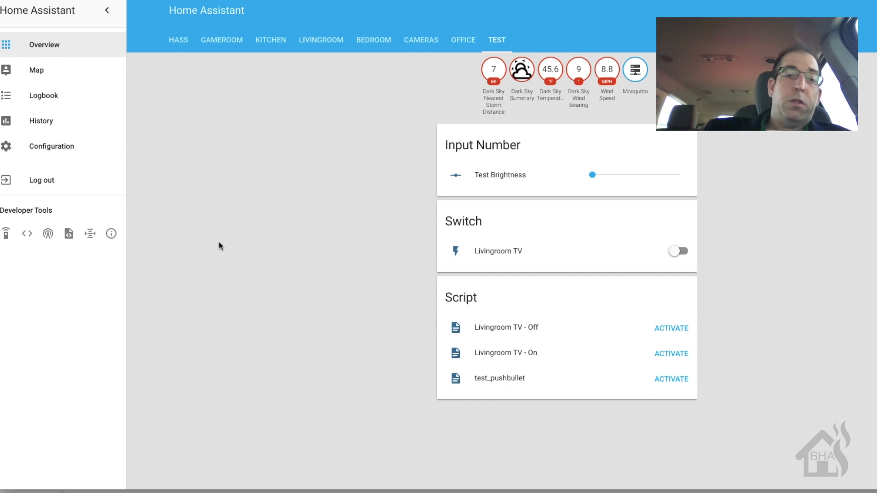
Examine the Mosquitto sensor's state and history in the Home Assistant test view, then close its details.
click(637, 76)
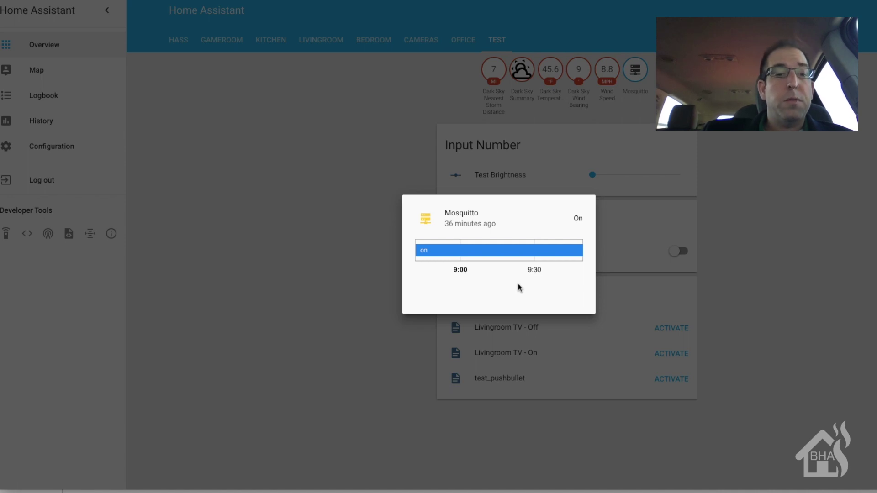
click(288, 254)
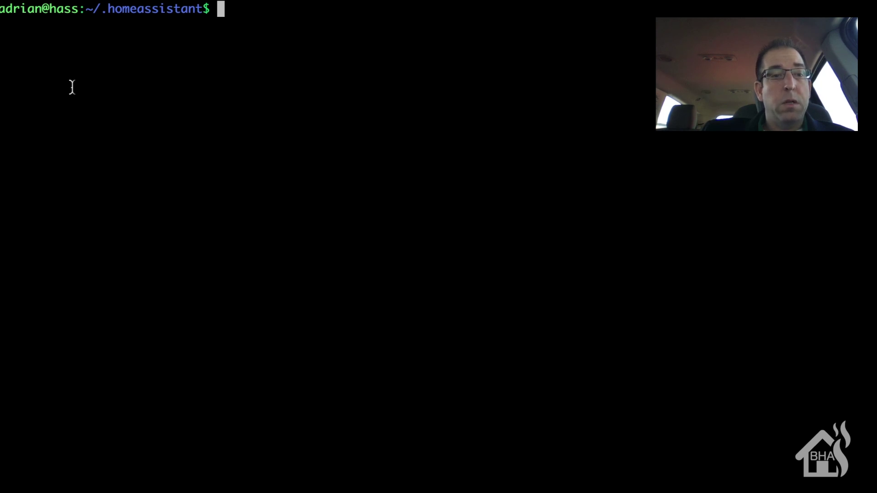
Switch to the terminal and open shell_command.yaml in vi with sudo.
text(sud)
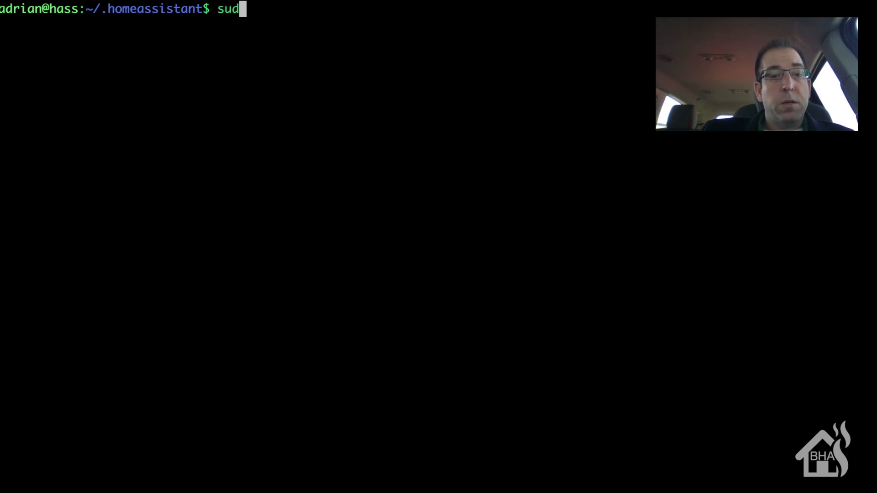
text(o vi shell_command.yaml)
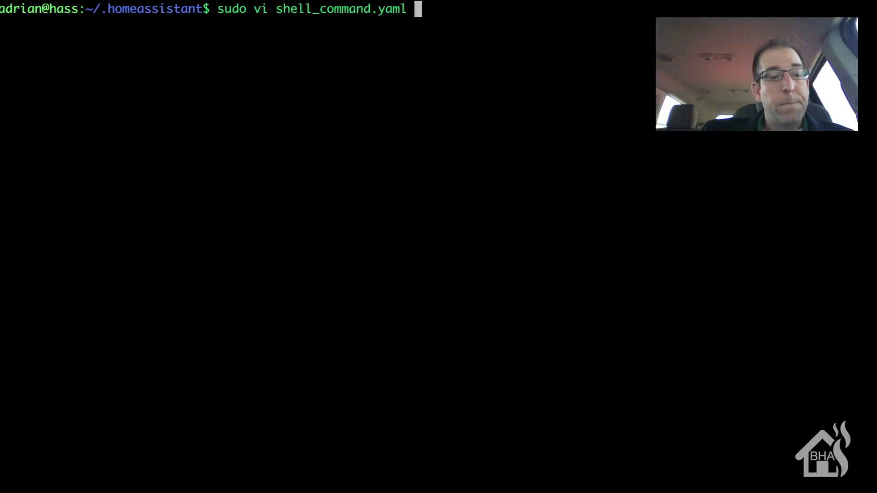
key(Return)
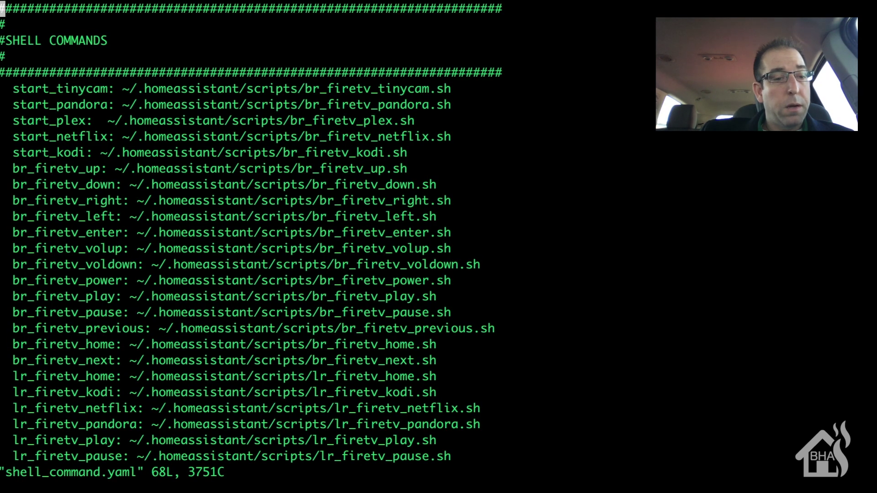
Add an indented start_mosquitto key on the line below the mail entry at the end of the shell commands.
key(shift+g)
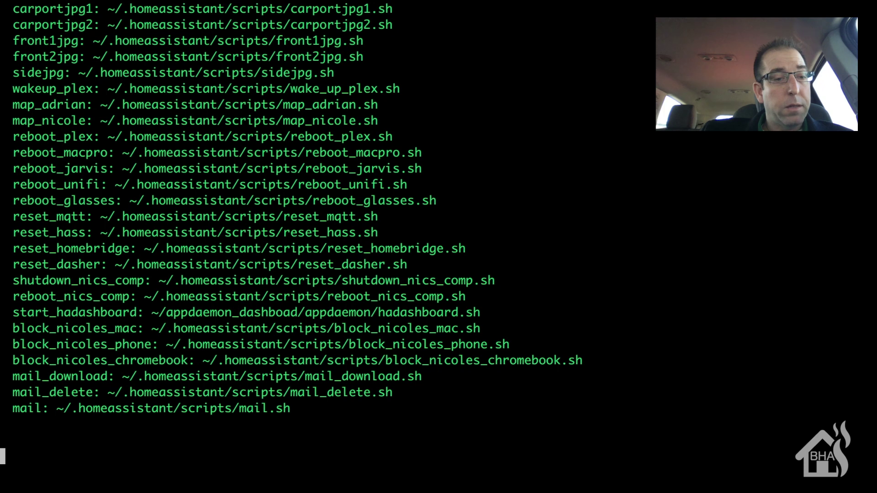
key(Up)
key(Up)
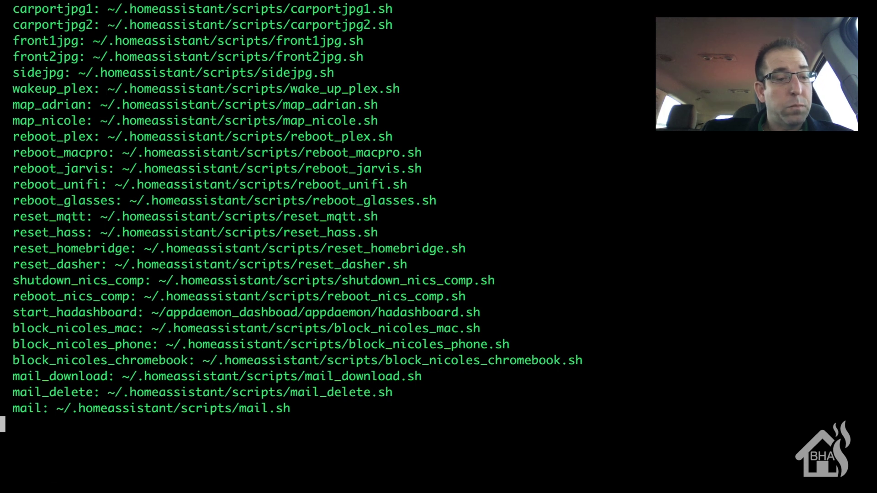
text(i  s)
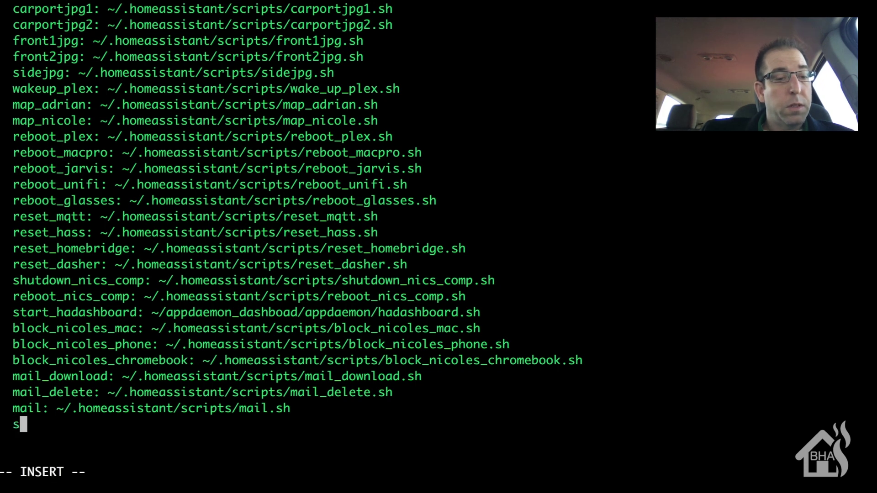
text(tart_mosquitto:)
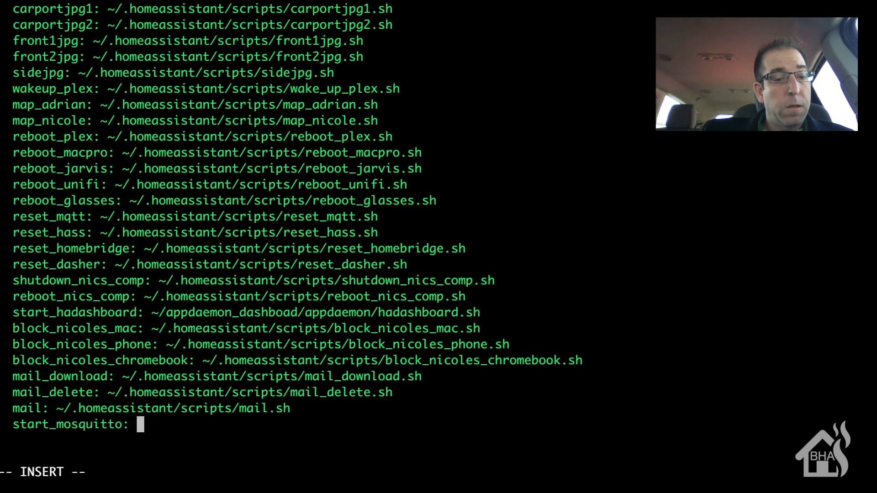
text(sudo)
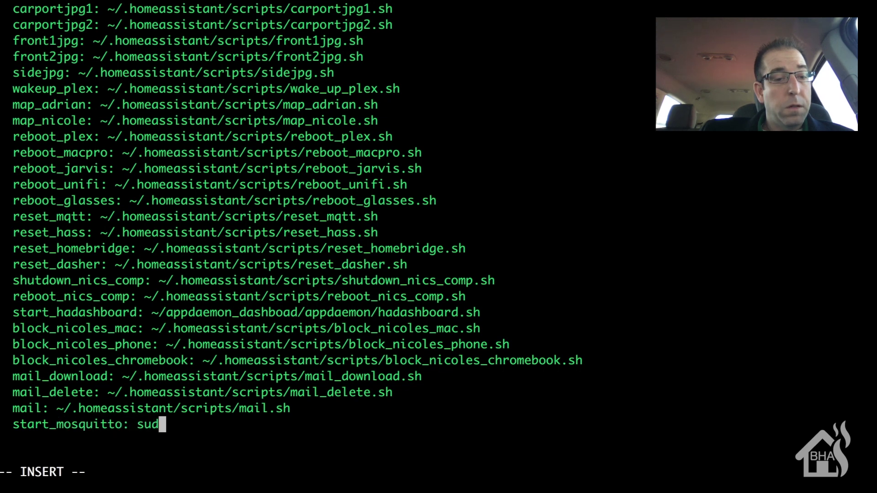
key(BackSpace)
key(BackSpace)
key(BackSpace)
key(BackSpace)
key(BackSpace)
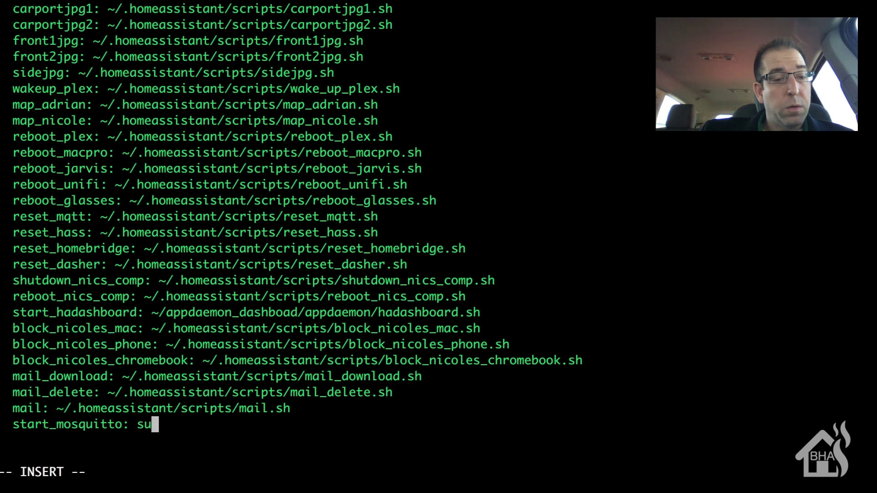
Set the start_mosquitto command to 'sudo systemctl start mosquitto.service', enclosed in single quotes.
text('sud)
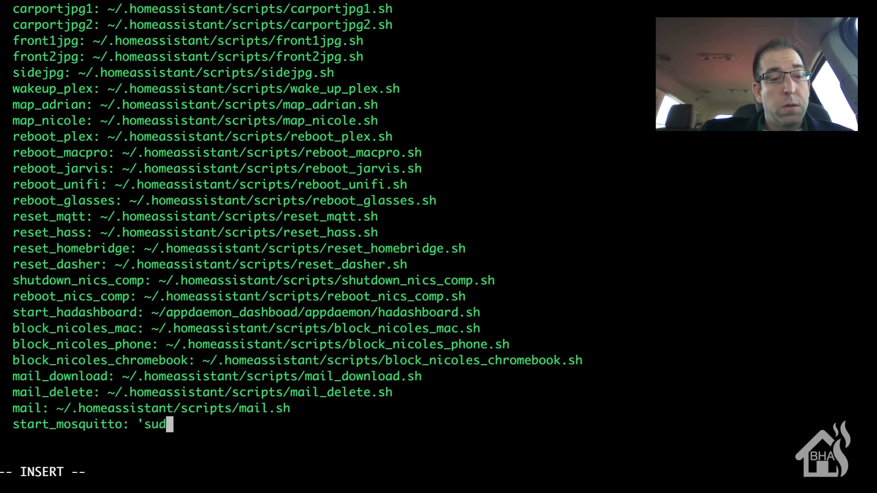
text(o systemctl )
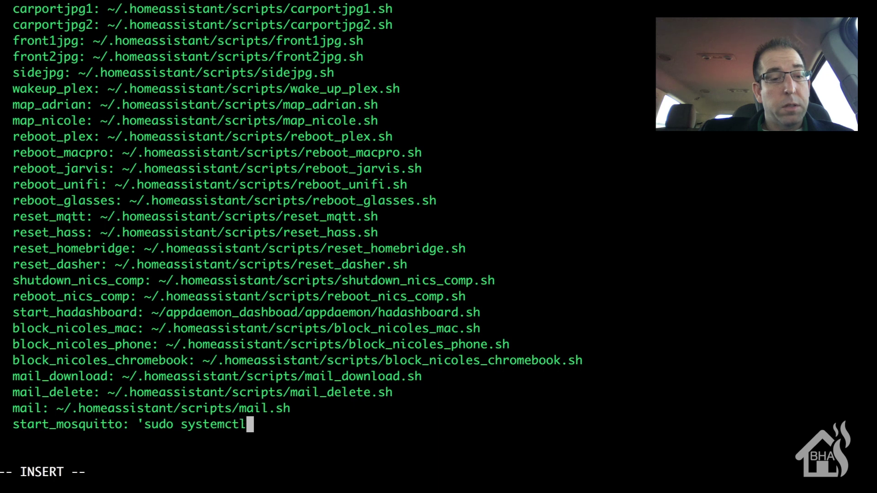
text(star)
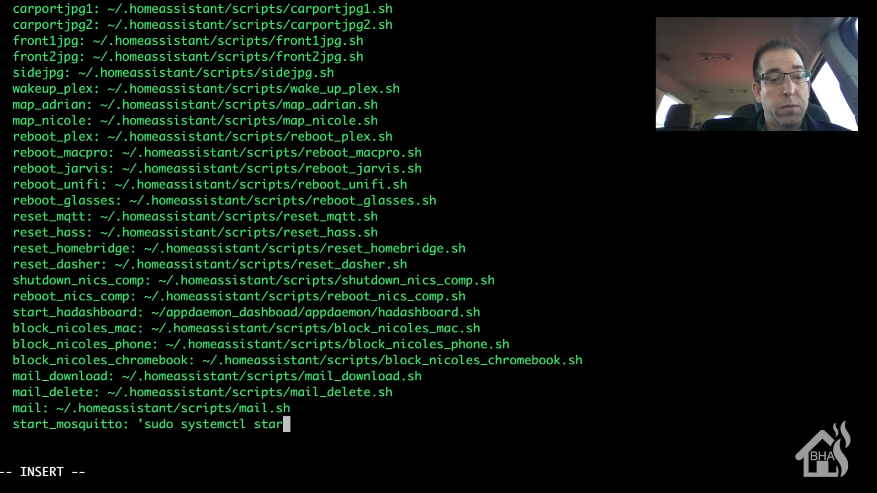
text(t mosquit)
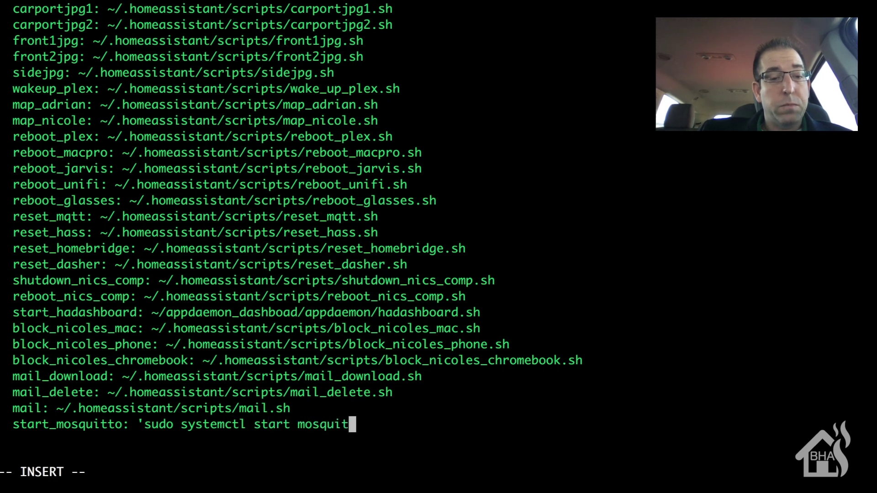
text(to.s)
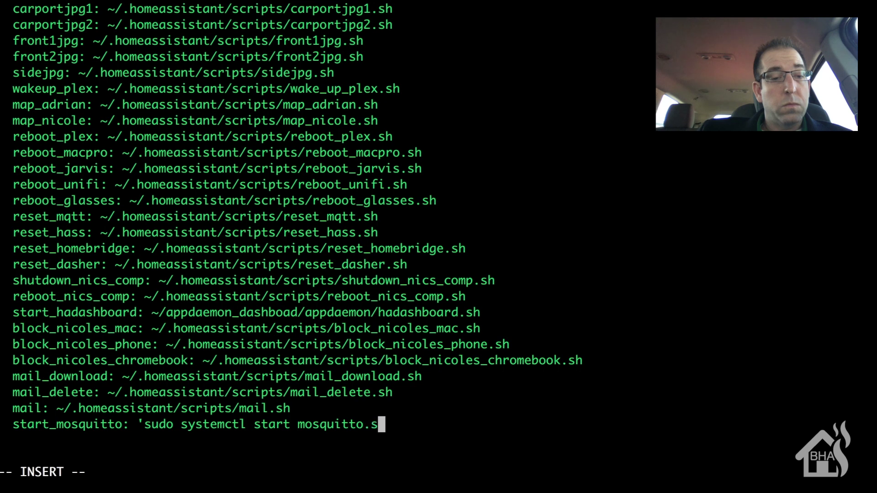
text(ervice')
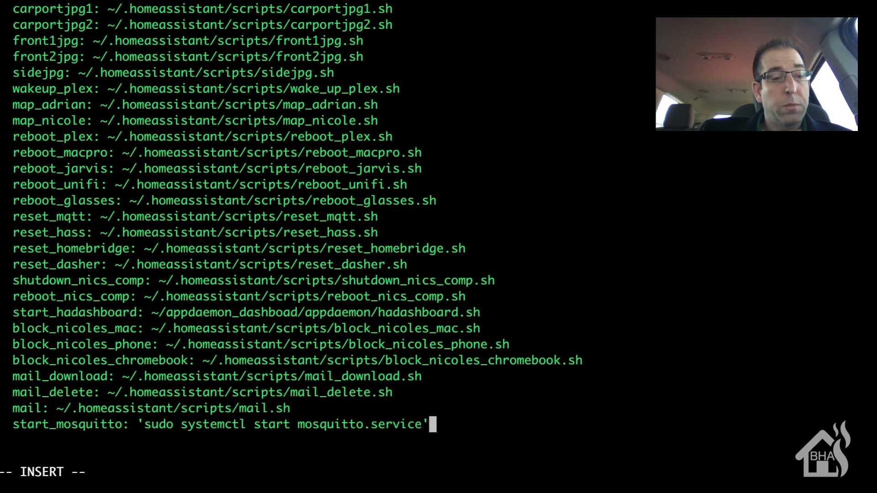
Add an indented stop_mosquitto entry on the line below start_mosquitto with the command 'sudo systemctl stop mosquitto.service'.
key(Return)
text(sto)
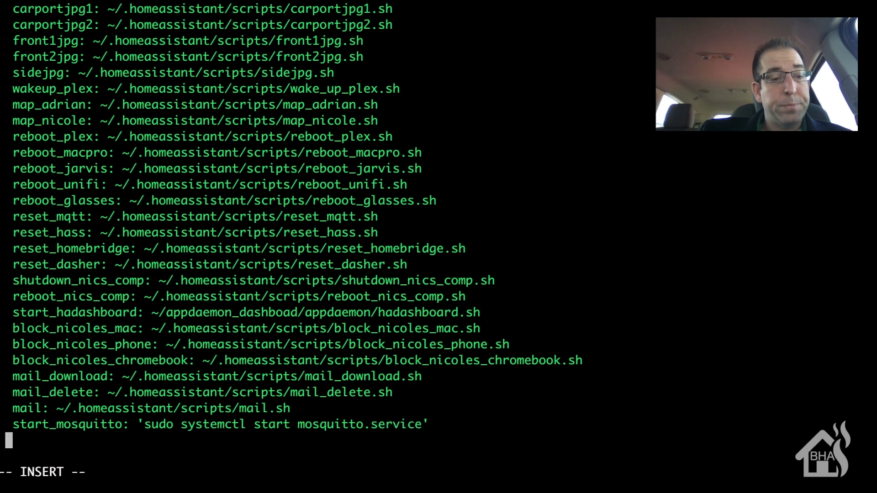
text(p_)
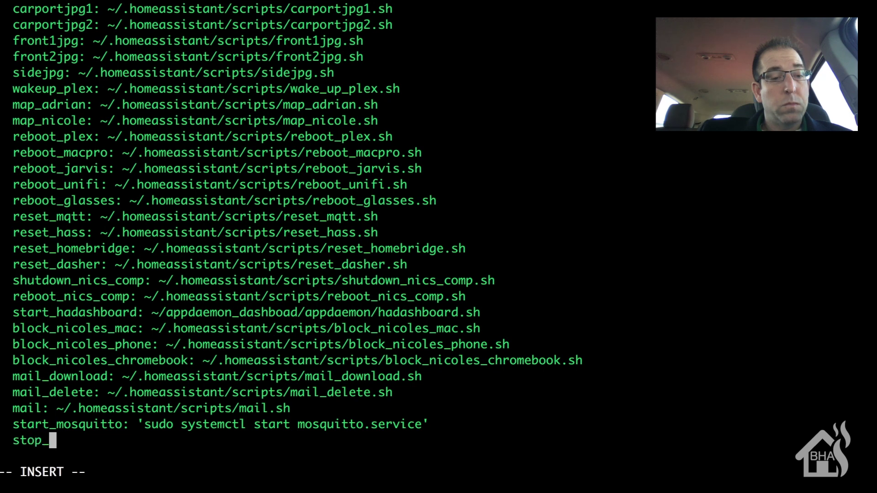
text(mosquitto:)
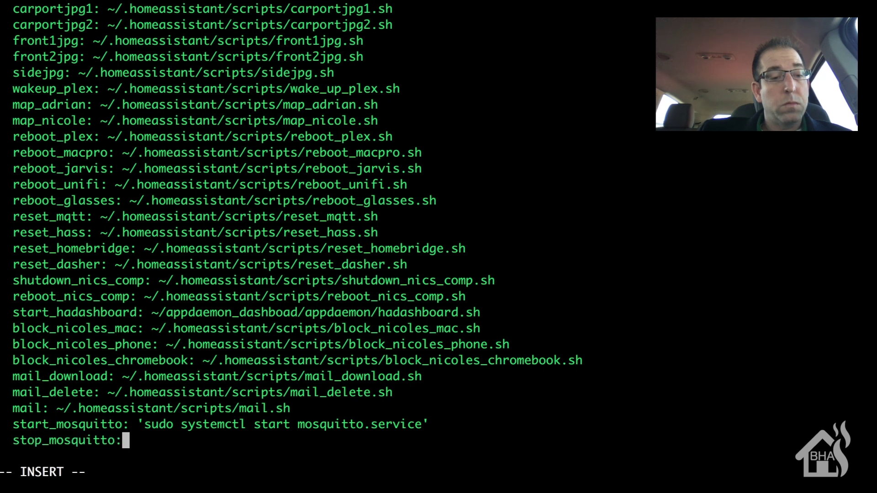
text( 'su)
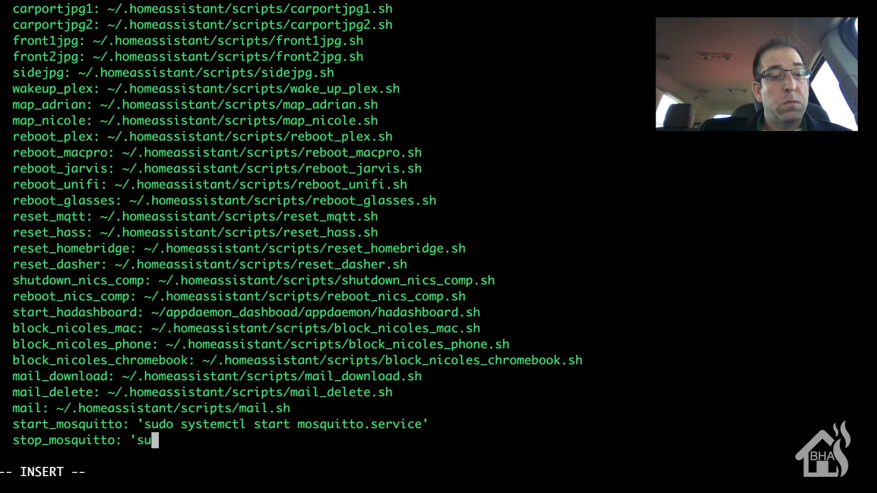
text(do systec)
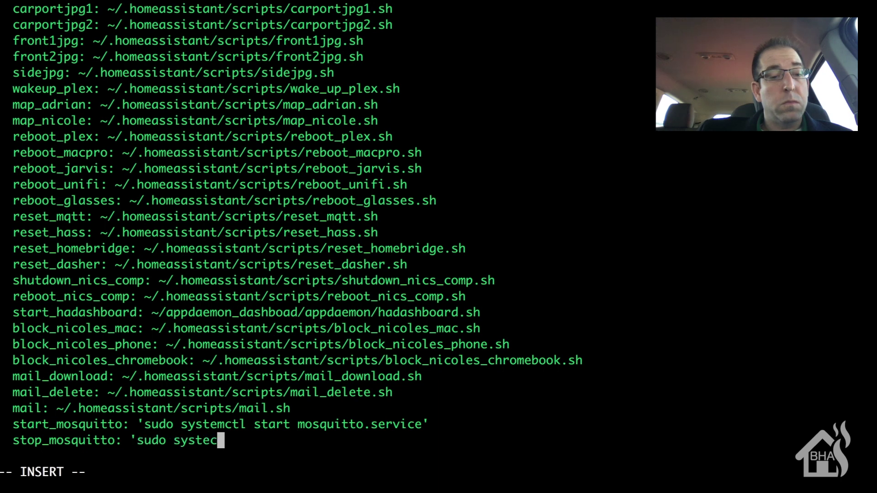
key(BackSpace)
text(mctl)
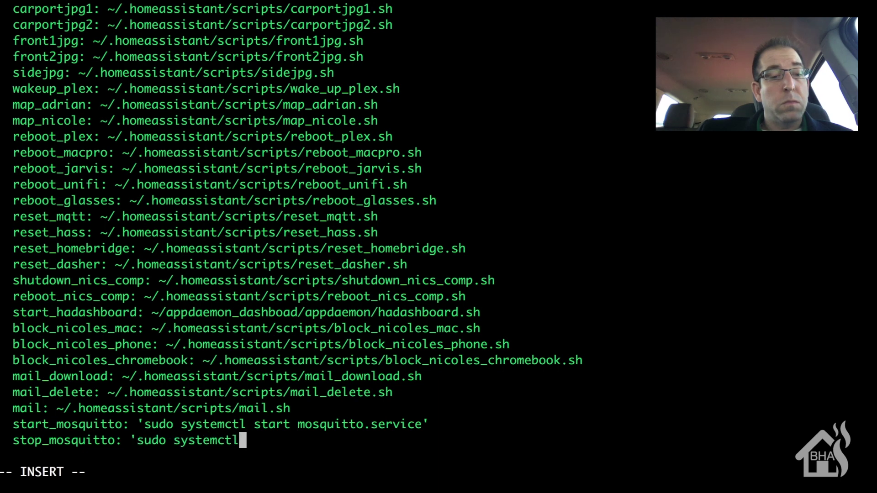
text( stop )
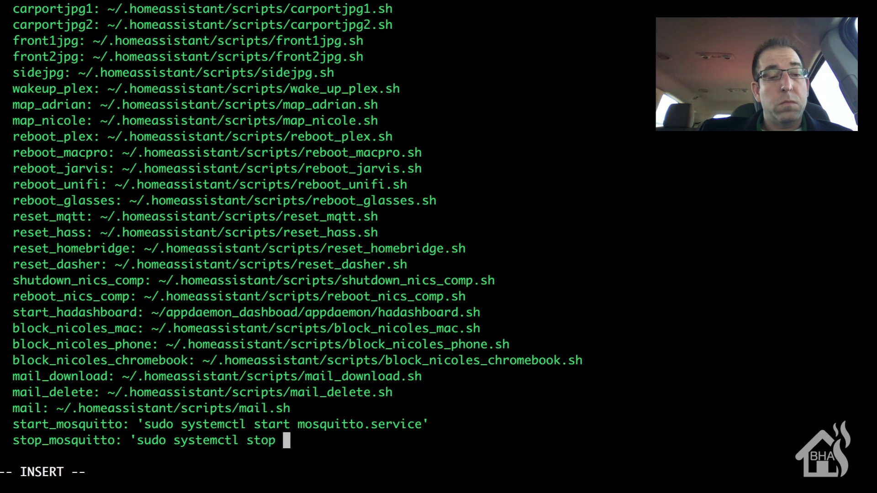
text(mosquitto.)
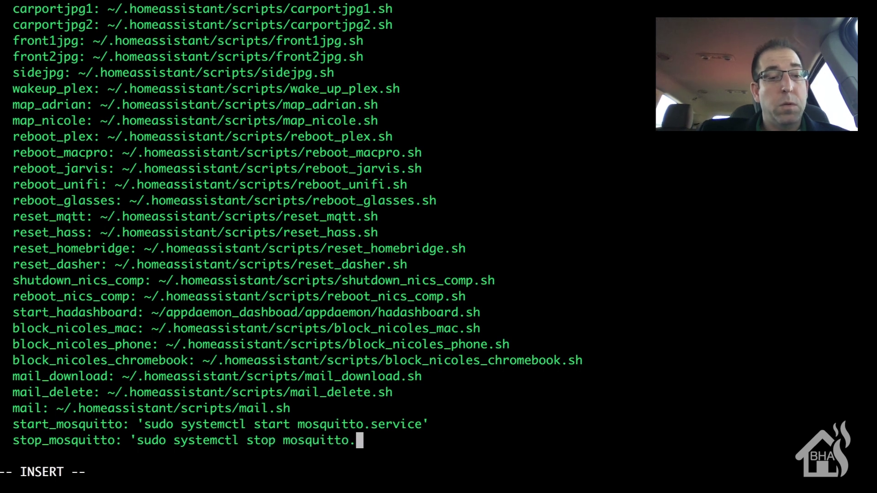
text(service')
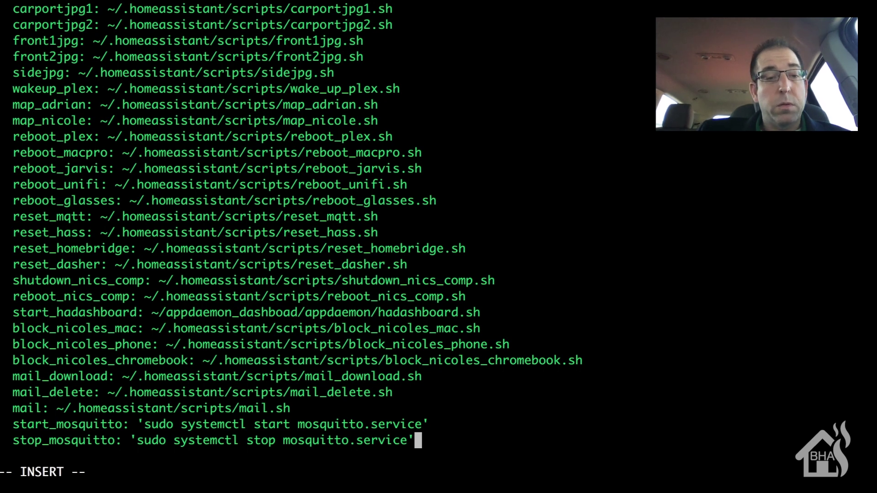
Save and close shell_command.yaml, and open switch.yaml in vi with sudo.
key(Escape)
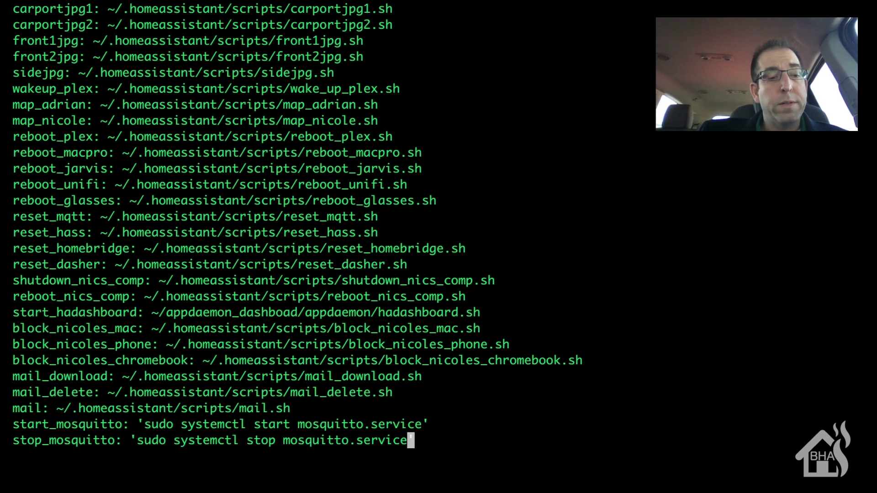
text(:wq!)
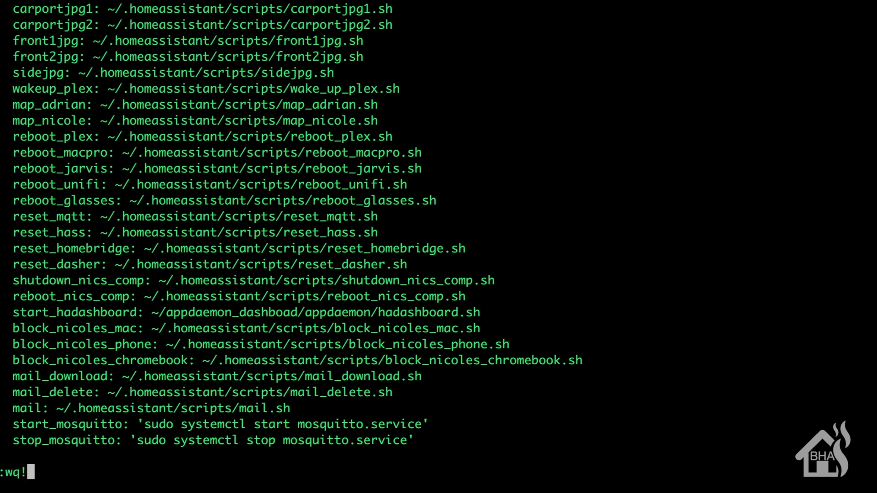
key(Return)
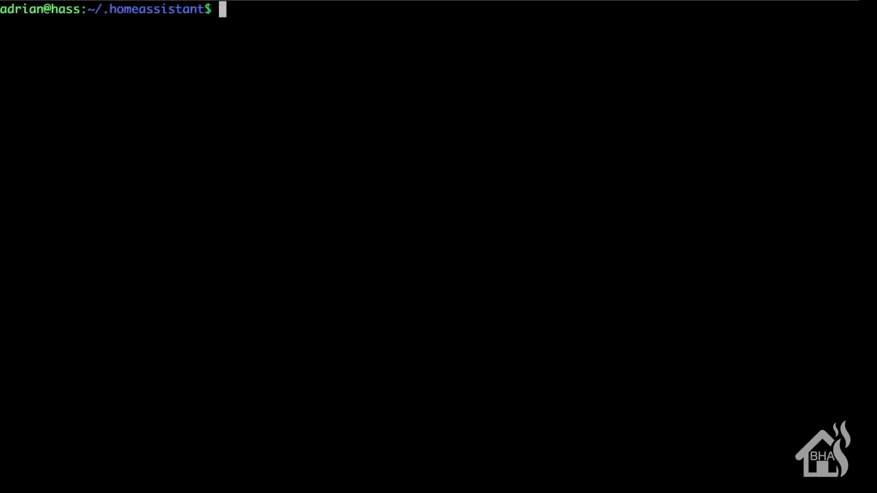
text(sudo vi switch.yaml)
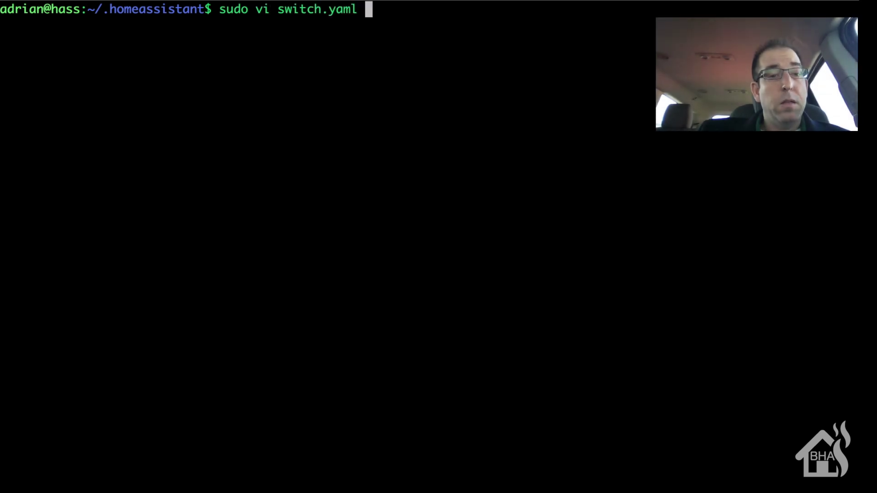
key(Return)
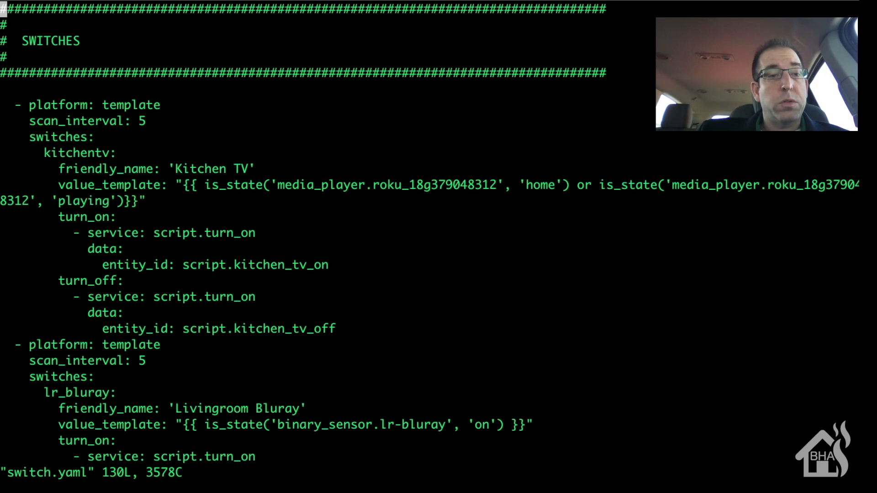
Start a new indented "- platform: template" entry at the end of switch.yaml, one blank line below the livingroomtv switch.
key(shift+g)
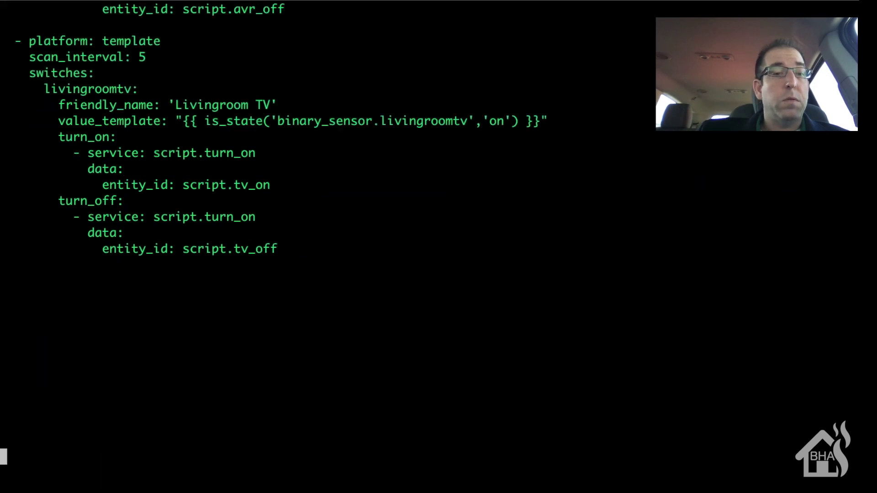
key(Up)
key(Up)
key(Up)
key(Up)
key(Up)
key(Up)
key(Up)
key(Up)
key(Up)
key(Up)
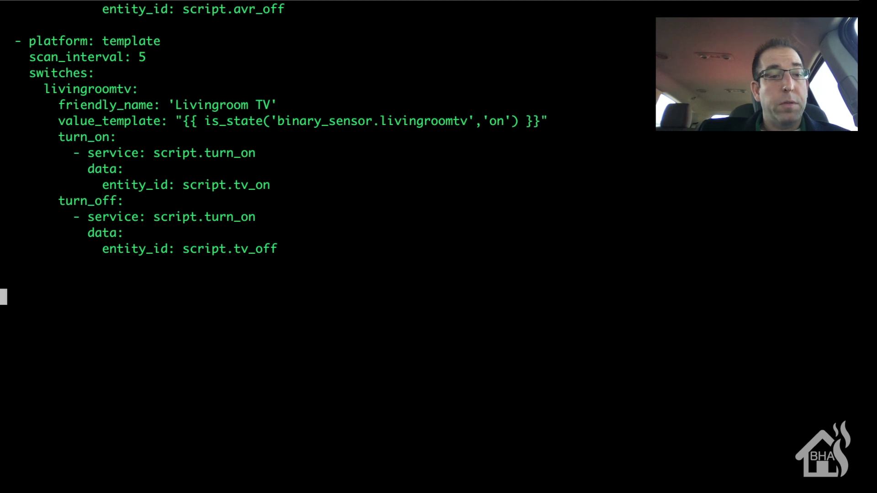
key(Up)
key(Up)
key(Down)
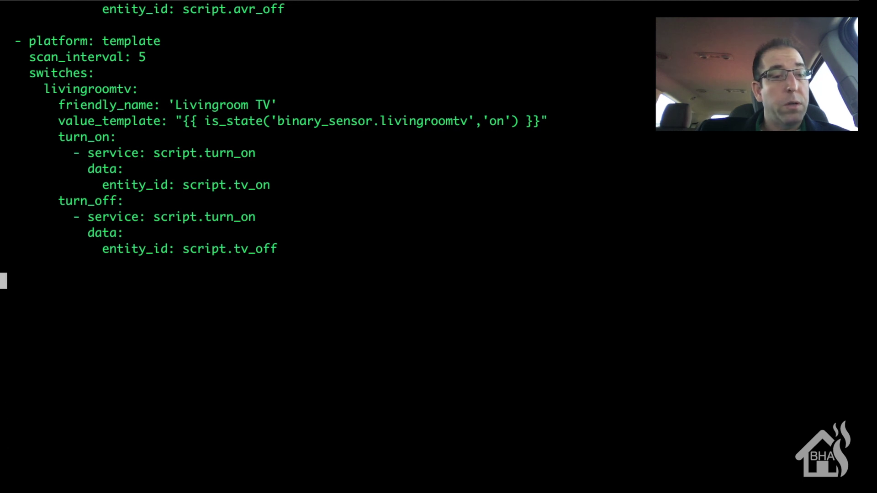
text(i  - )
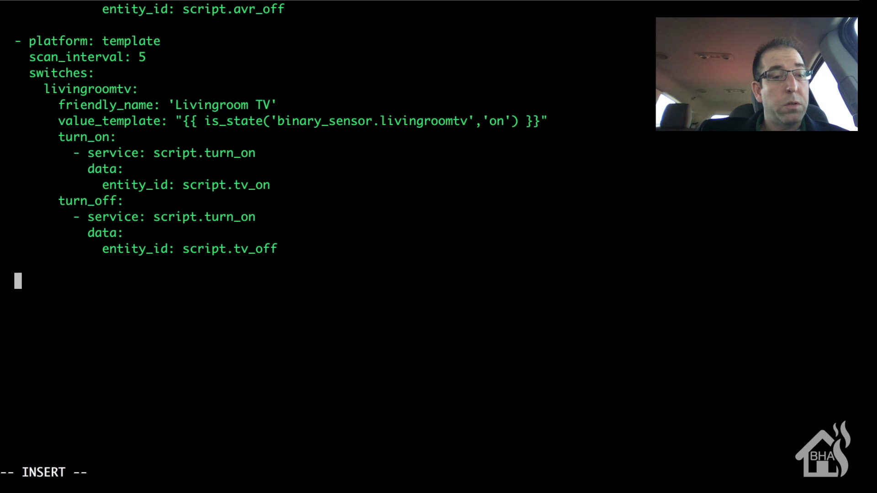
text(pl)
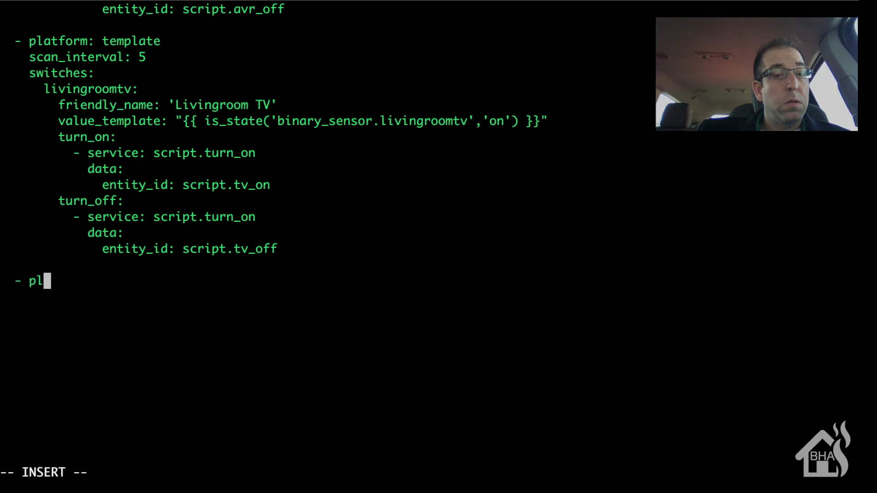
text(atform:)
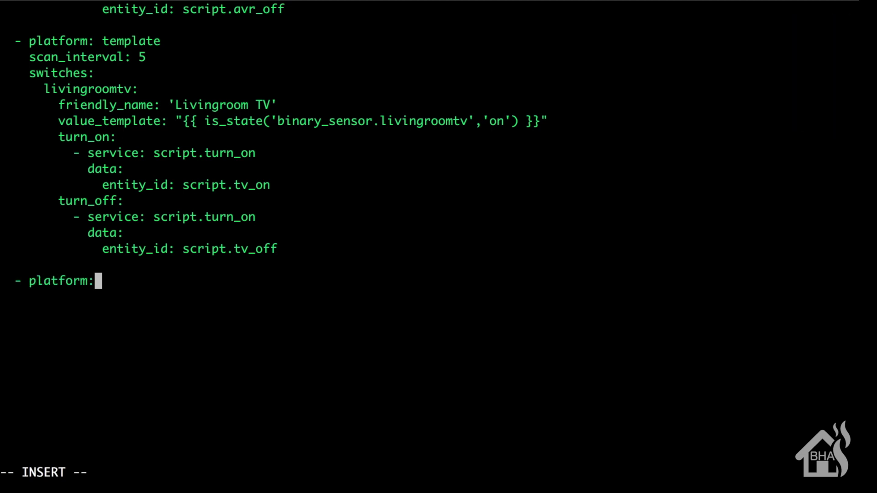
text( templ)
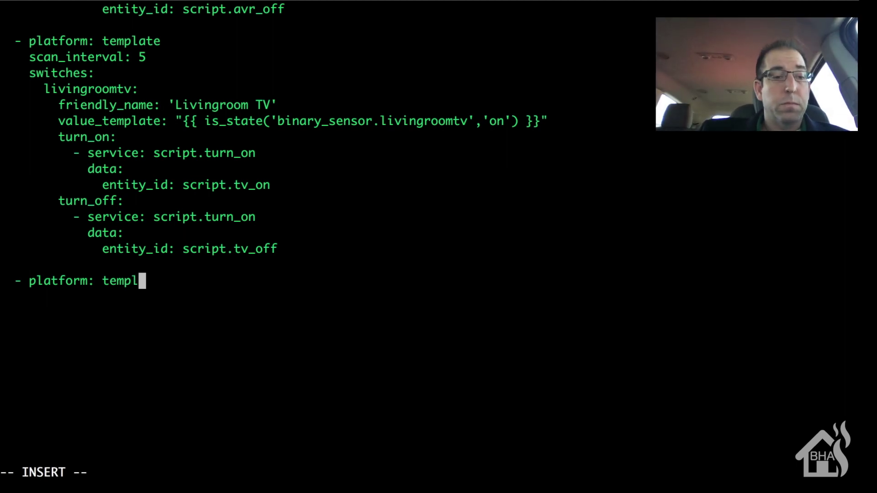
text(ate)
key(Return)
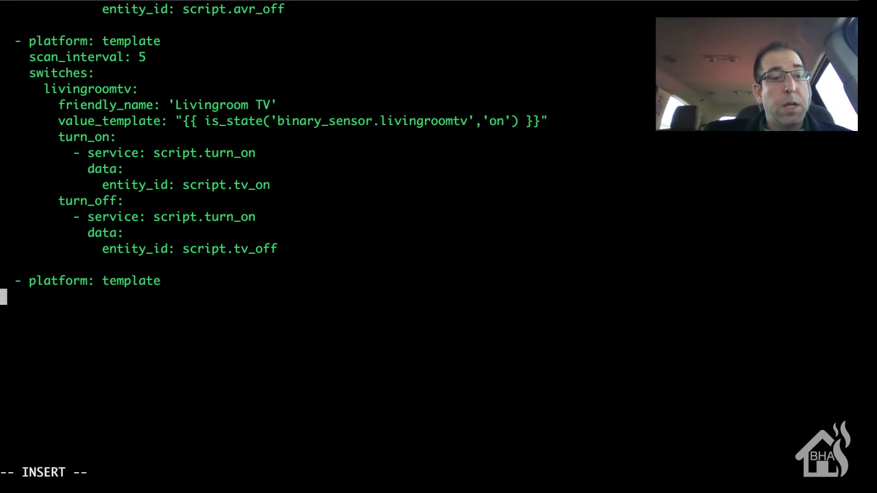
Add scan_interval: 5 and a switches: key to the new template platform entry, aligned with platform.
text(scan_)
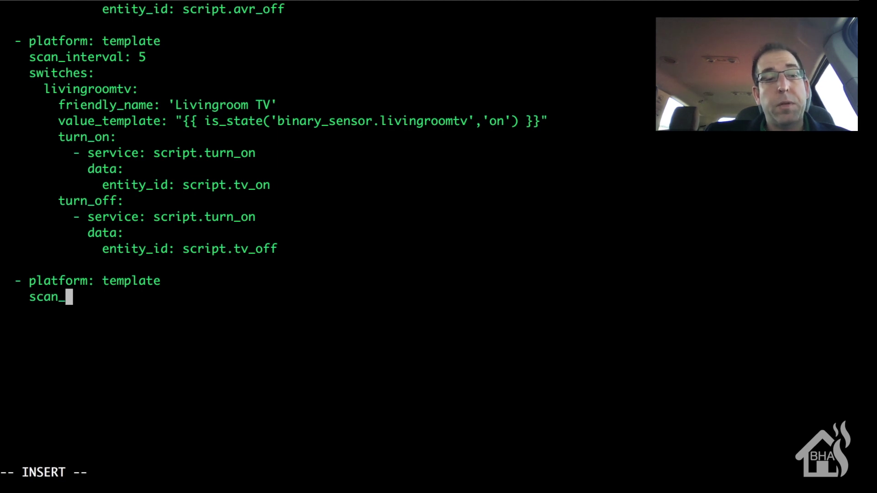
text(interval:)
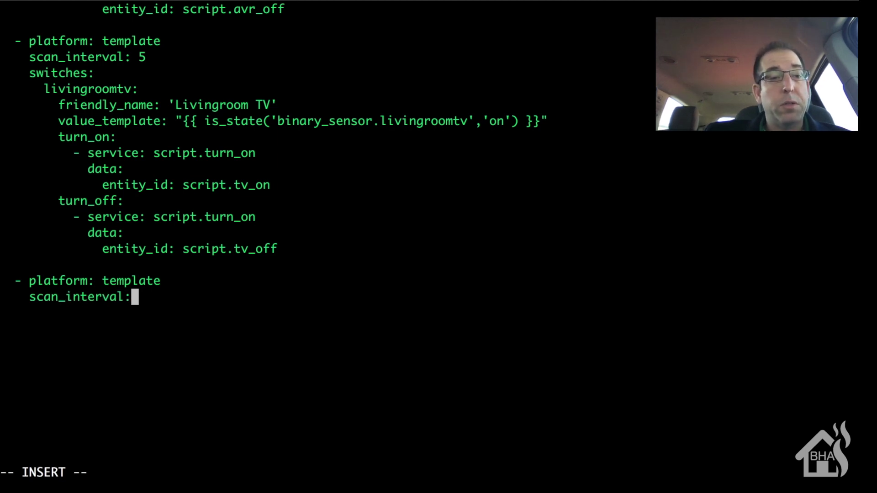
text( 5)
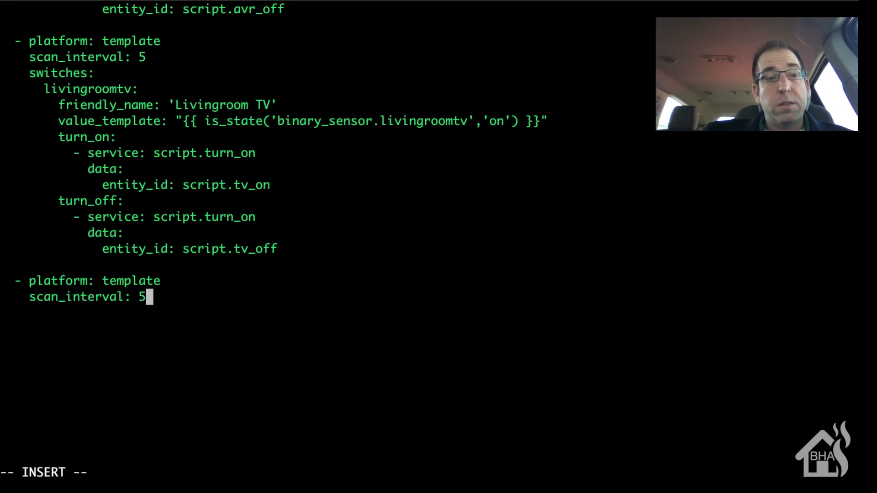
key(Return)
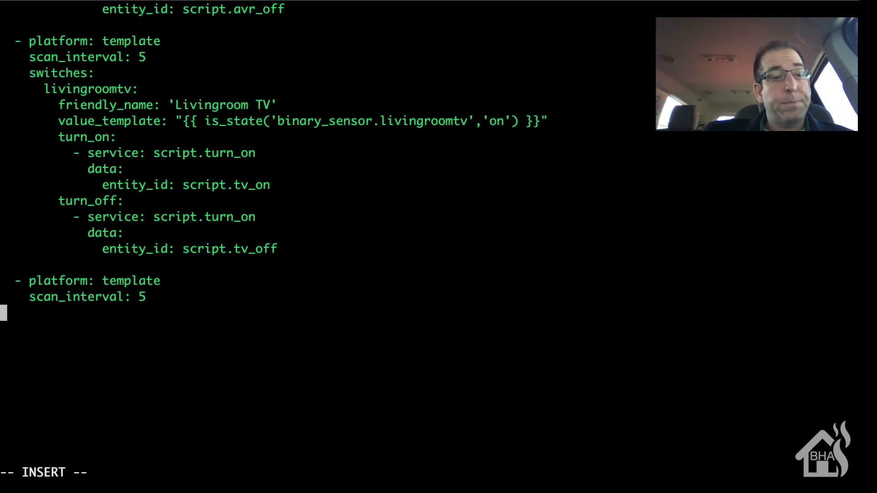
text(switches)
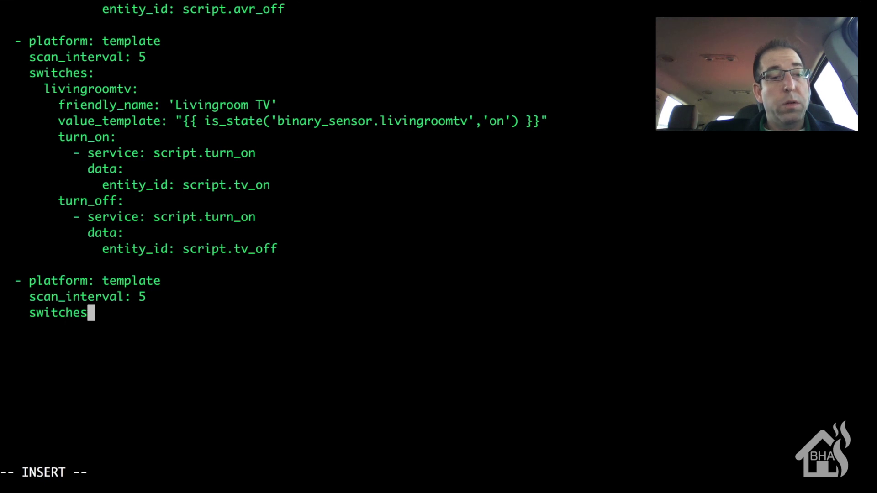
text(:)
key(Return)
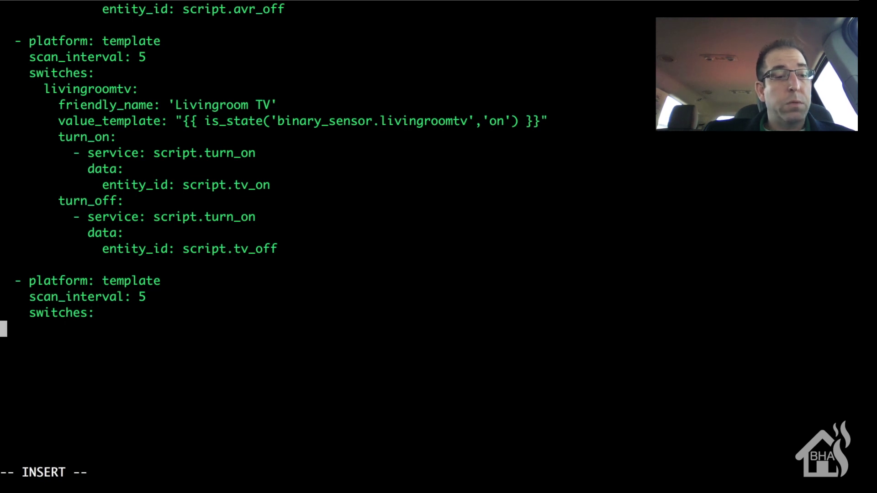
Define an indented mosquitto: switch under the new switches: key, with friendly_name: 'Mosquitto Service' nested beneath it.
text(mosqu)
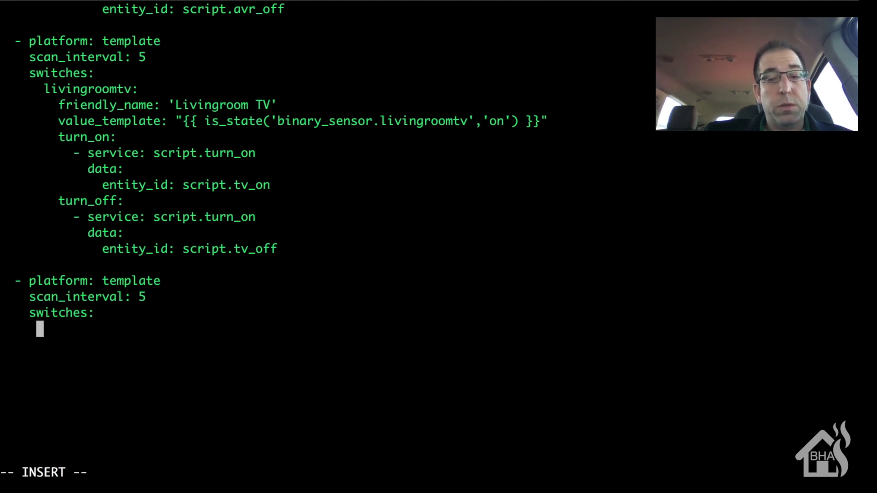
text(itt)
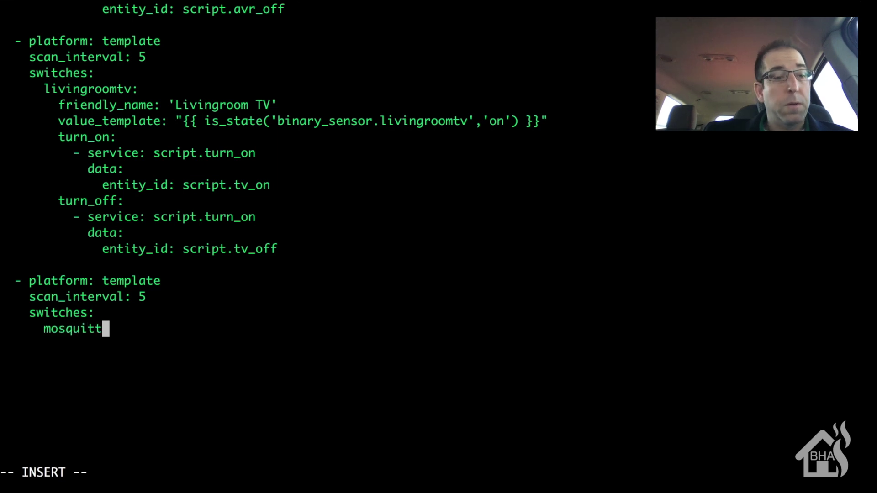
text(o:)
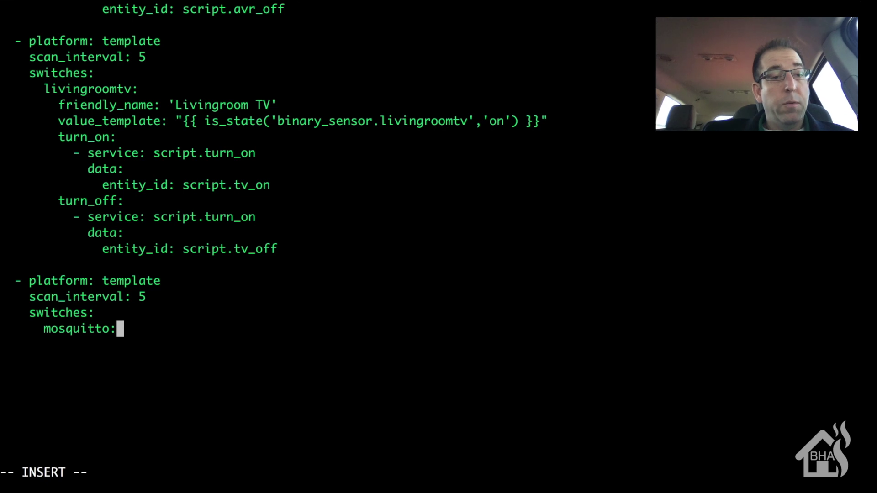
key(Return)
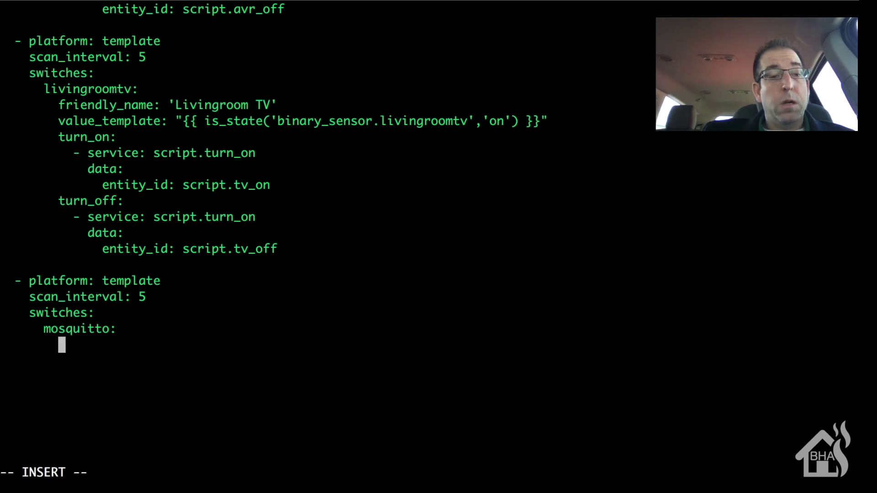
text(friendly_na)
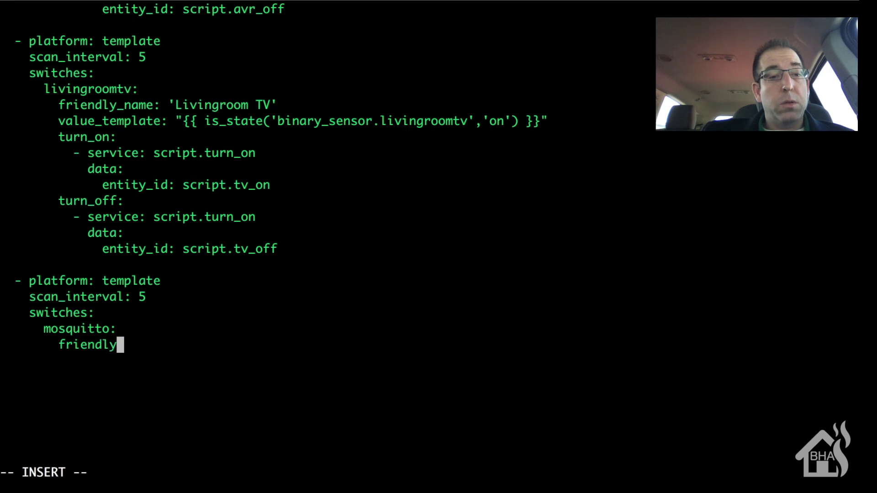
text(me: ')
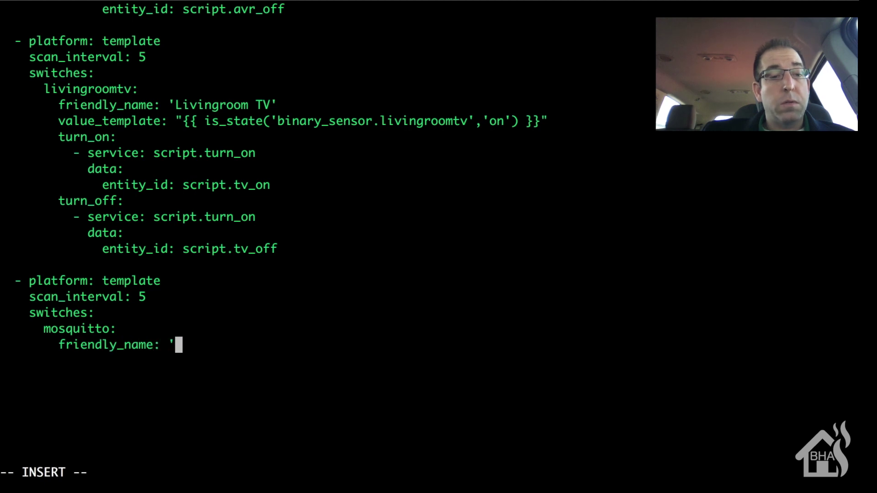
text(Mosquitto)
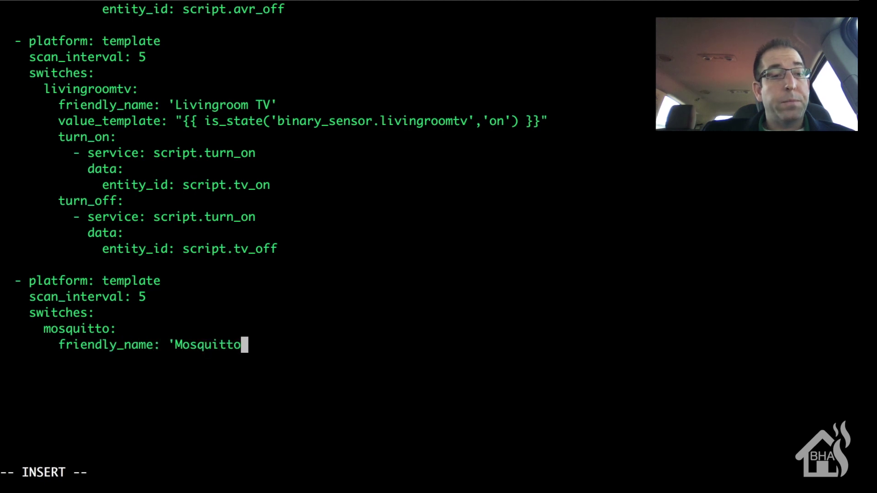
text( Service')
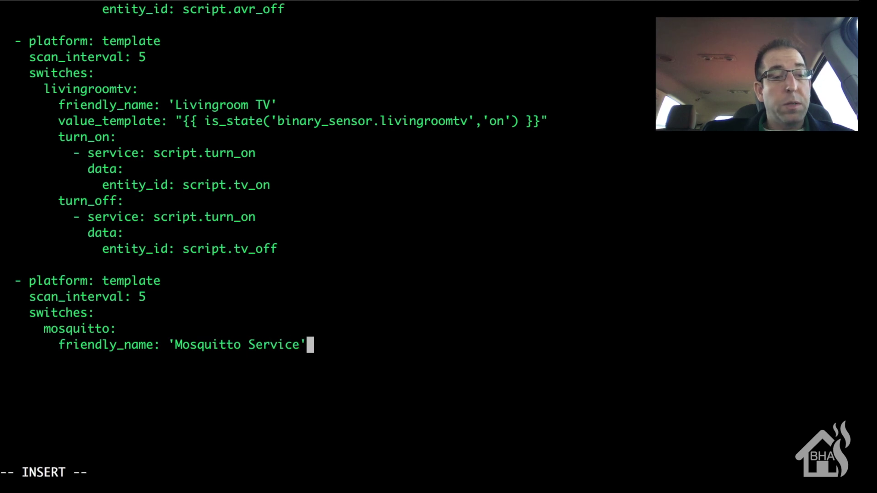
key(Return)
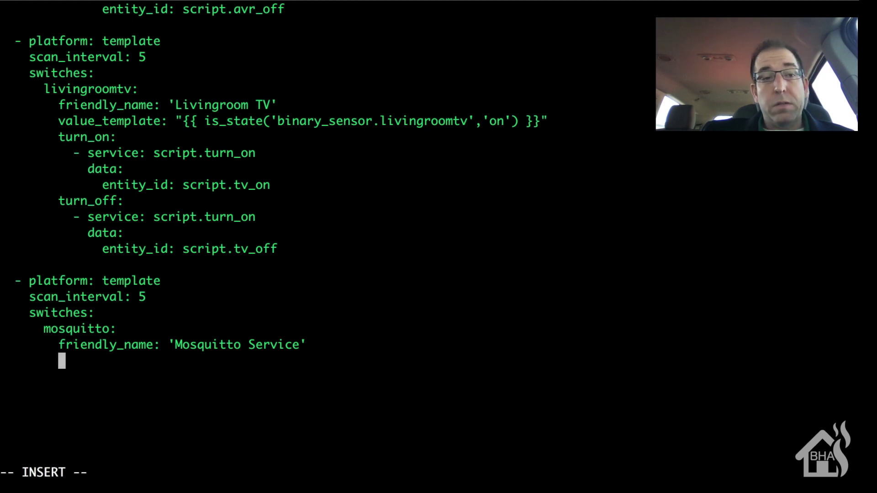
Add value_template: "{{ is_state('binary_sensor.mosquitto','on') }}" to the mosquitto switch, aligned below its friendly_name.
text(value_)
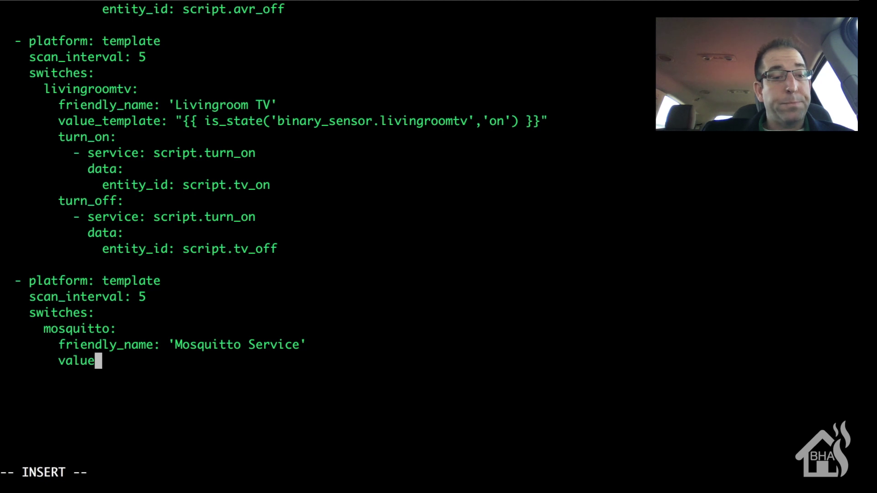
text(templ)
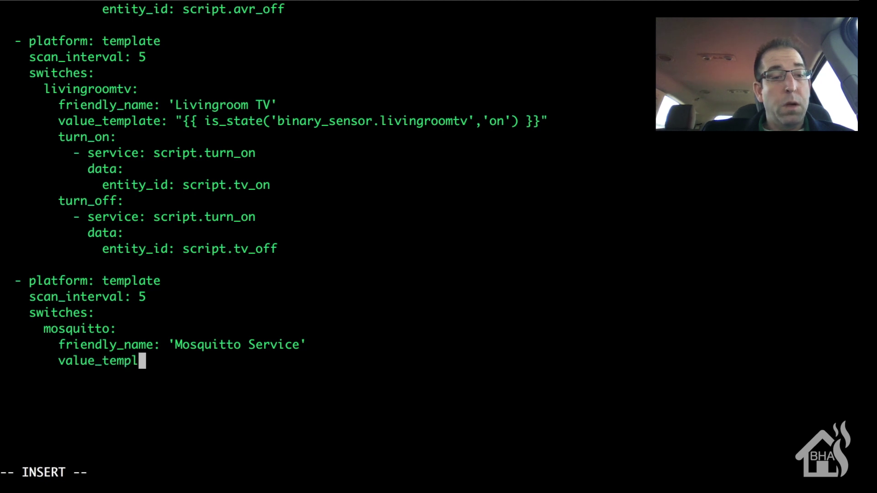
text(ate: )
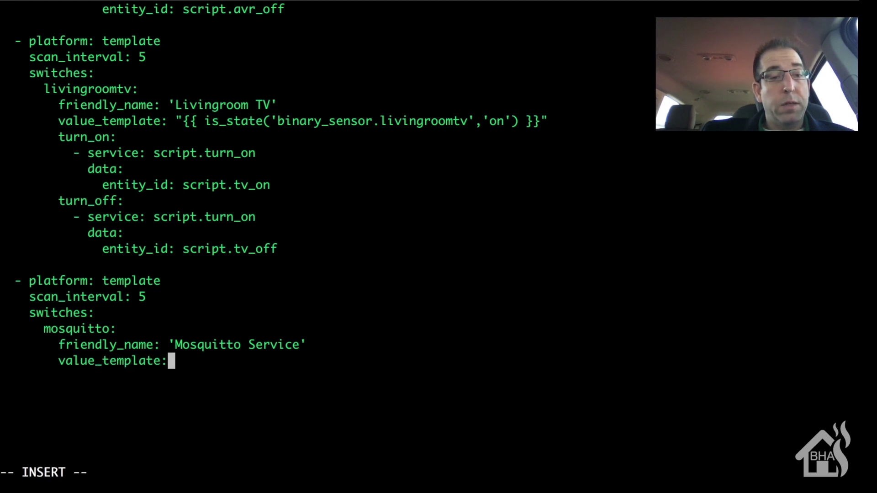
text(")
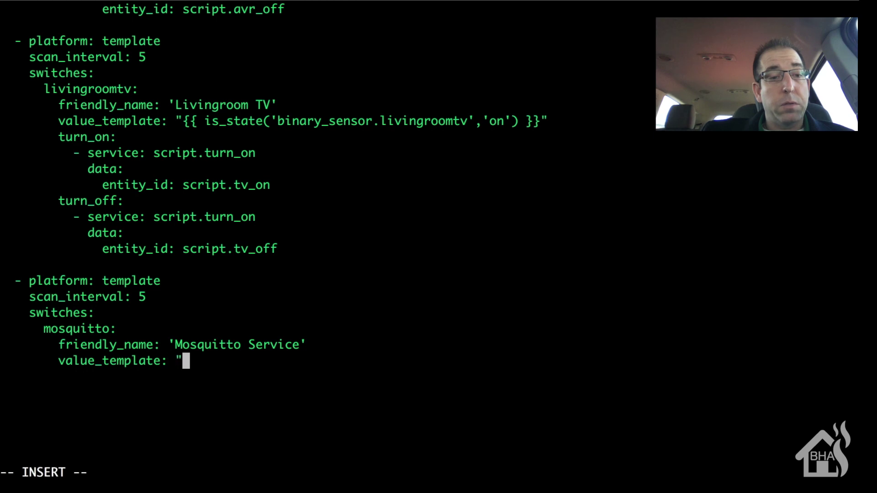
text({{ is)
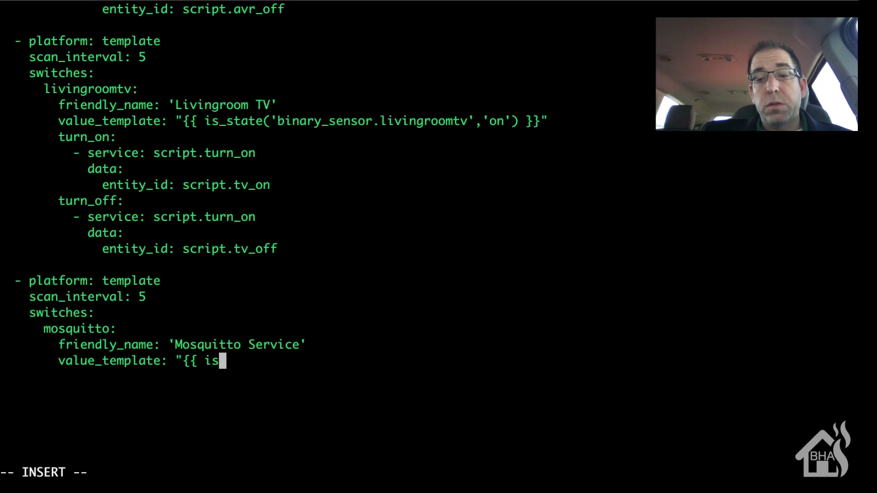
text(_stat)
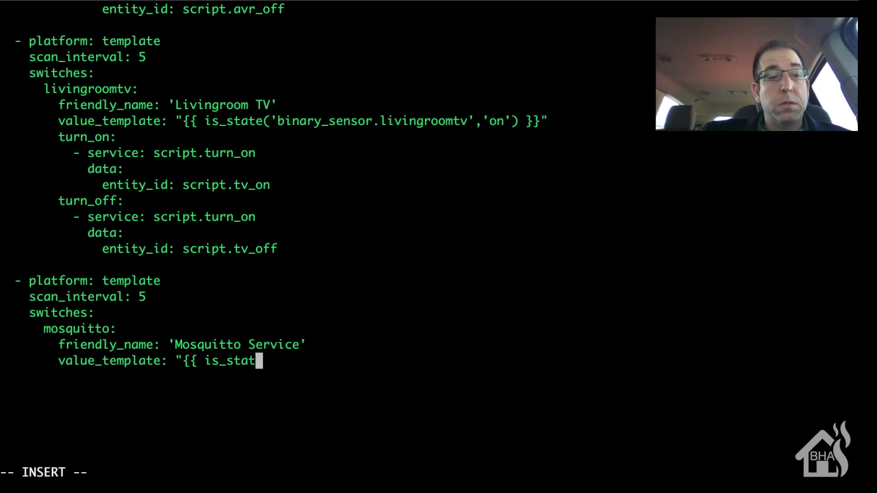
text(e)
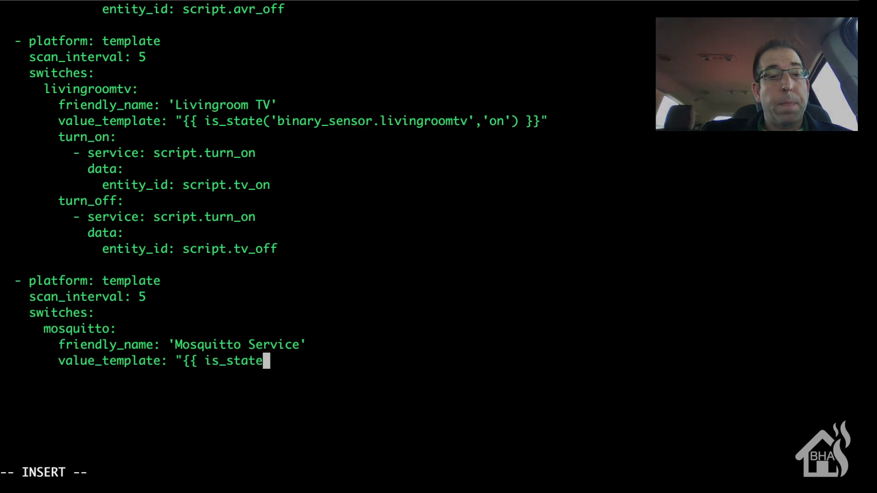
text(()
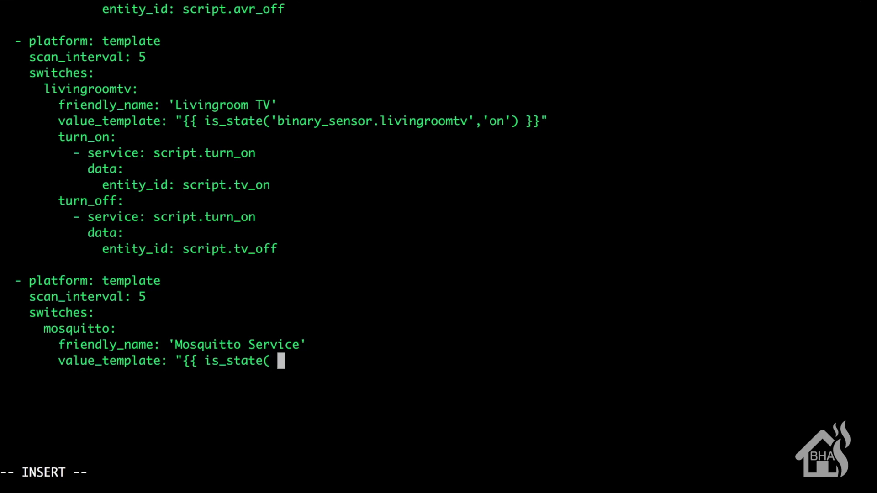
text('binar)
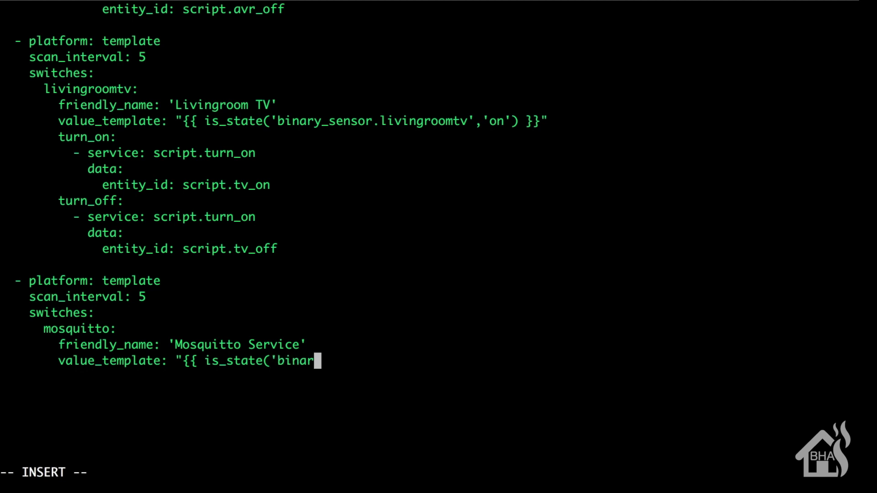
text(y_sensor.)
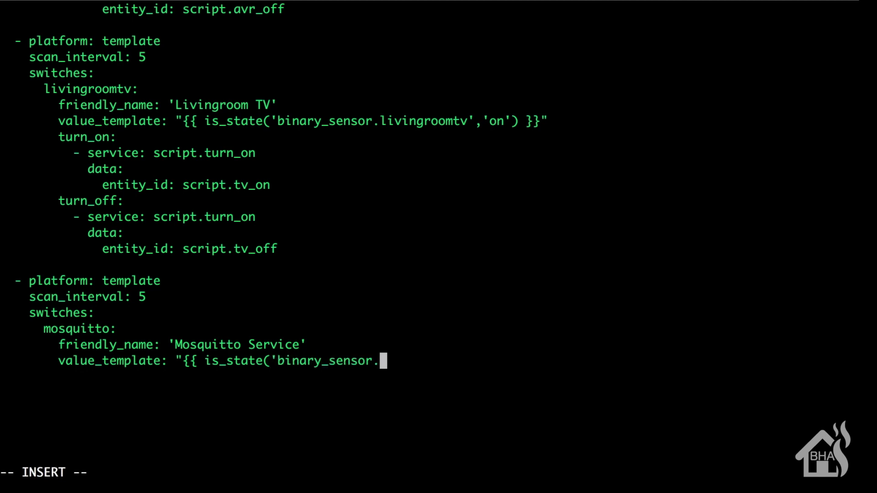
text(mosquitto)
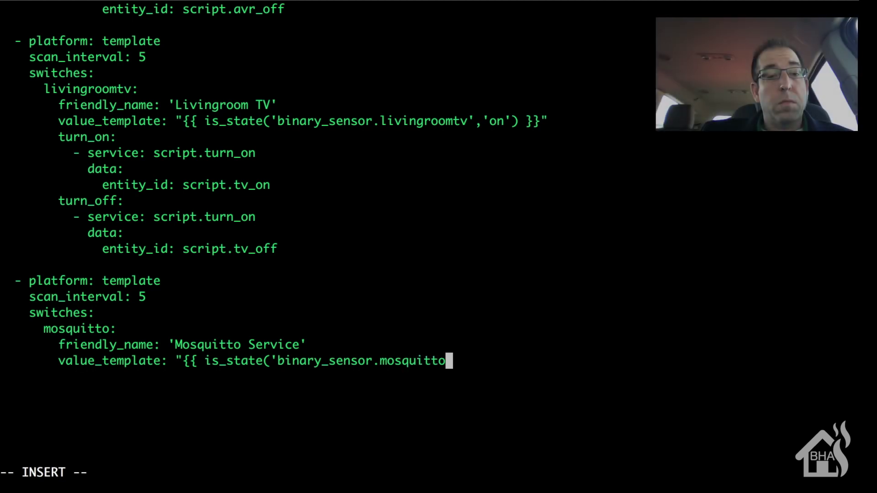
text(')
text(,'on)
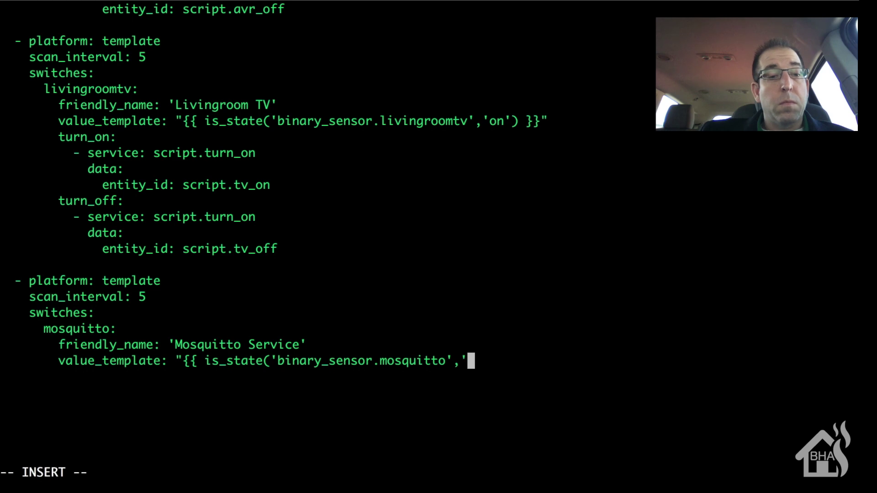
text(')
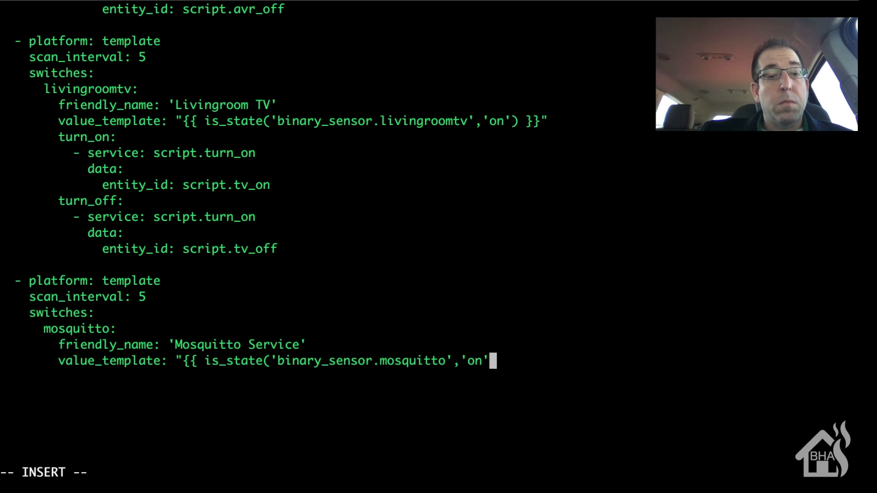
text() }})
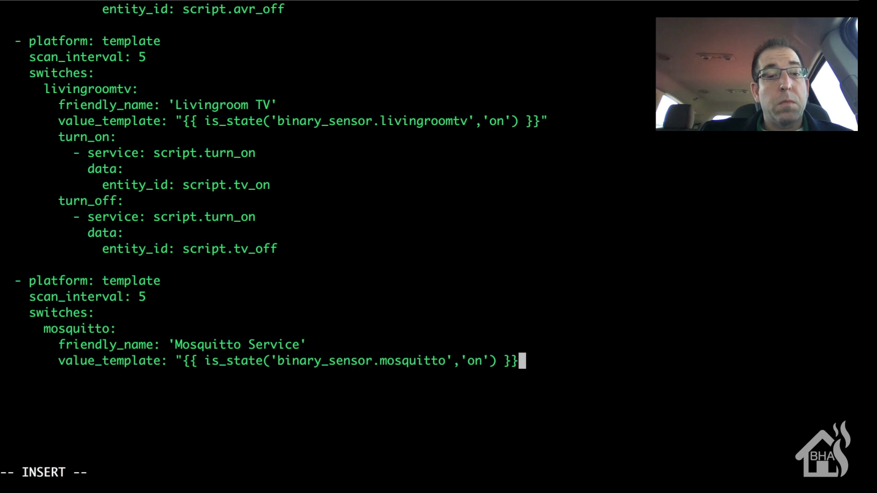
text(")
key(Return)
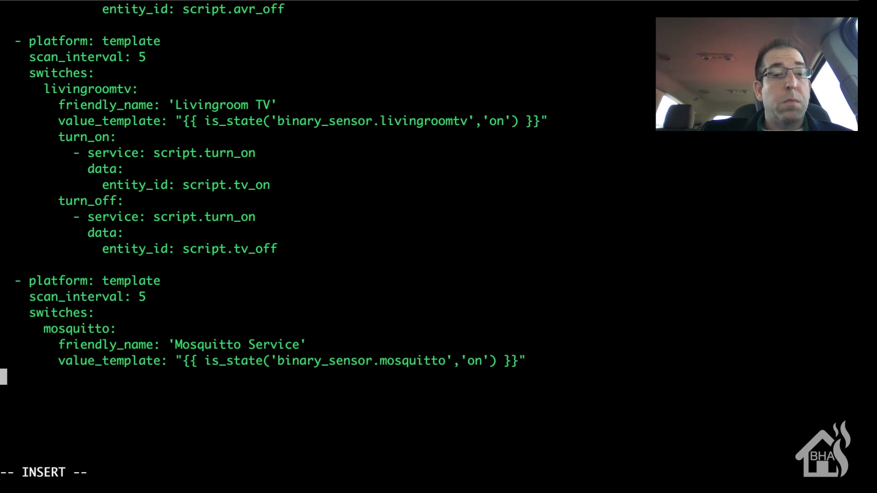
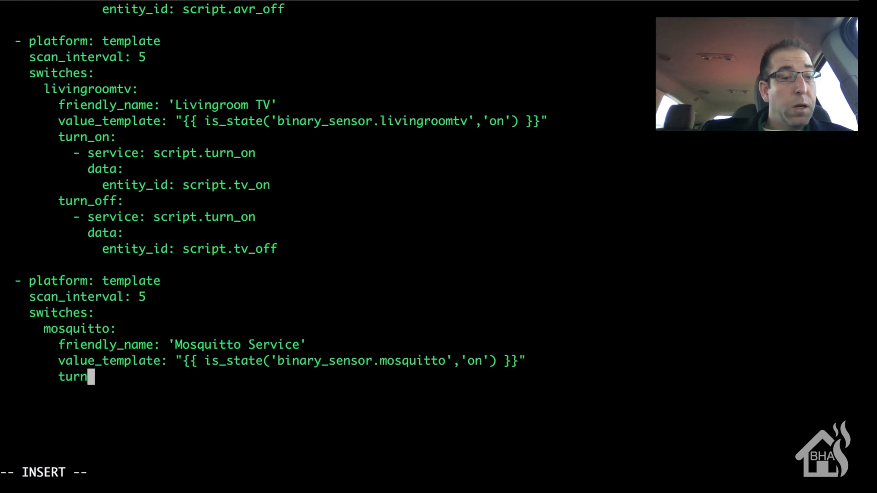
Add a turn_on: key aligned with value_template in the mosquitto switch, and start an indented "- service:" item beneath it.
text(_on)
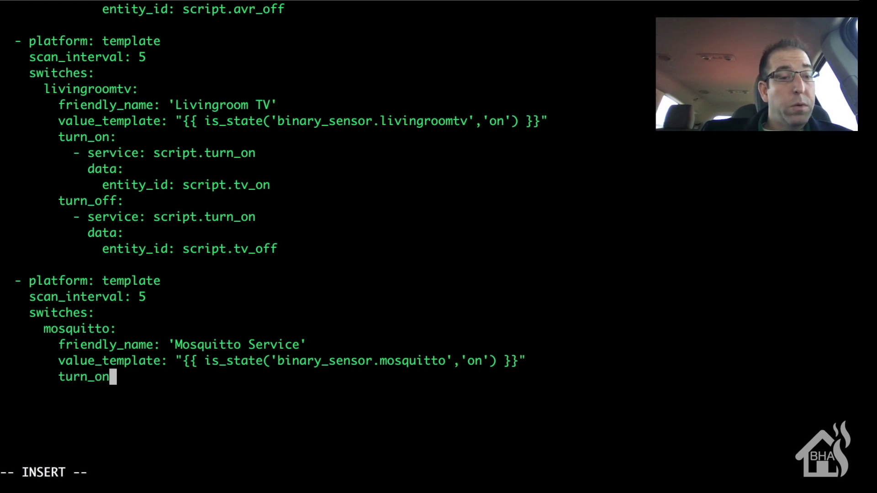
text(:)
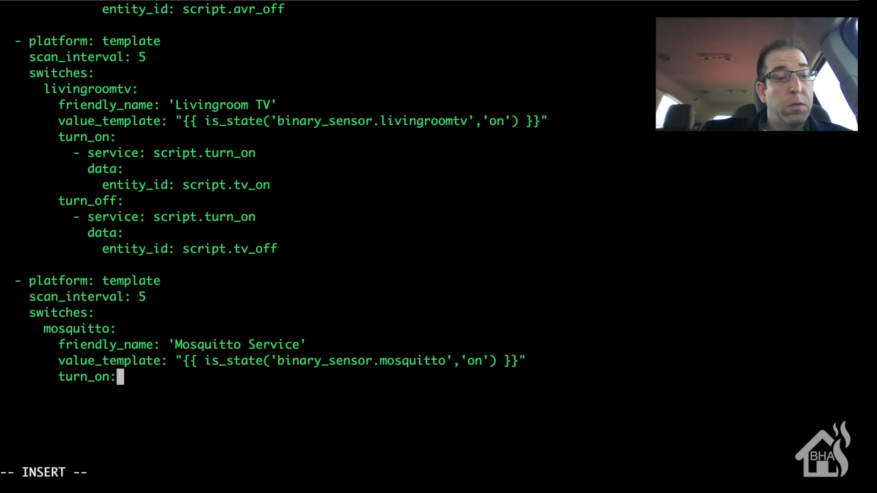
key(Return)
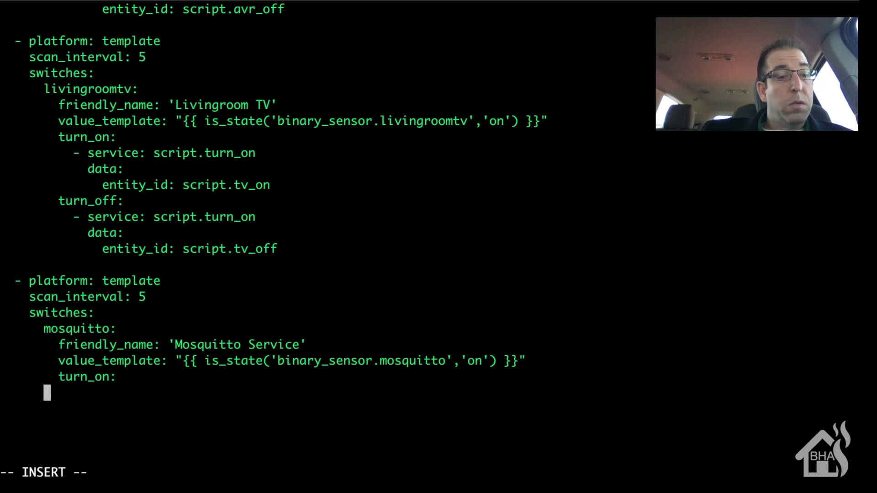
text(-)
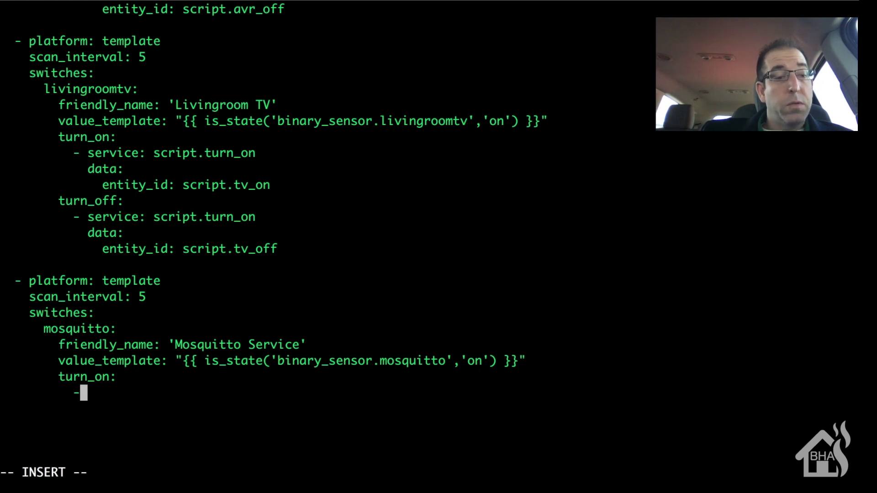
text( service:)
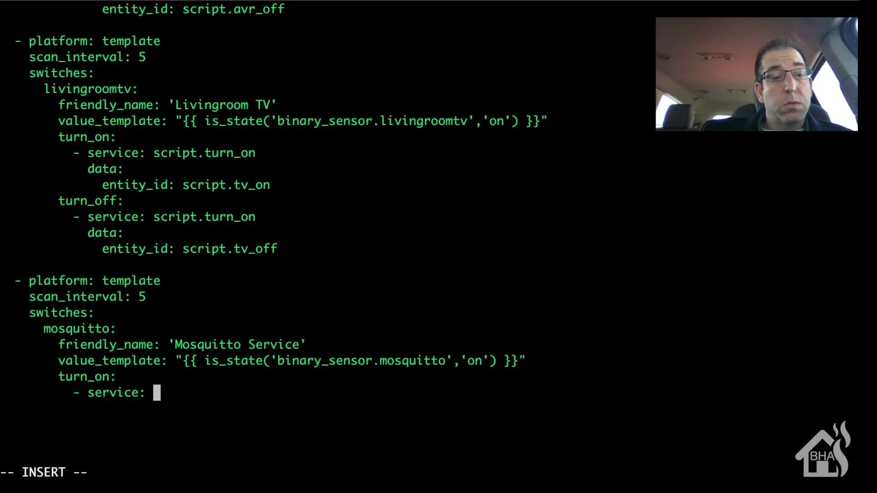
text(scr)
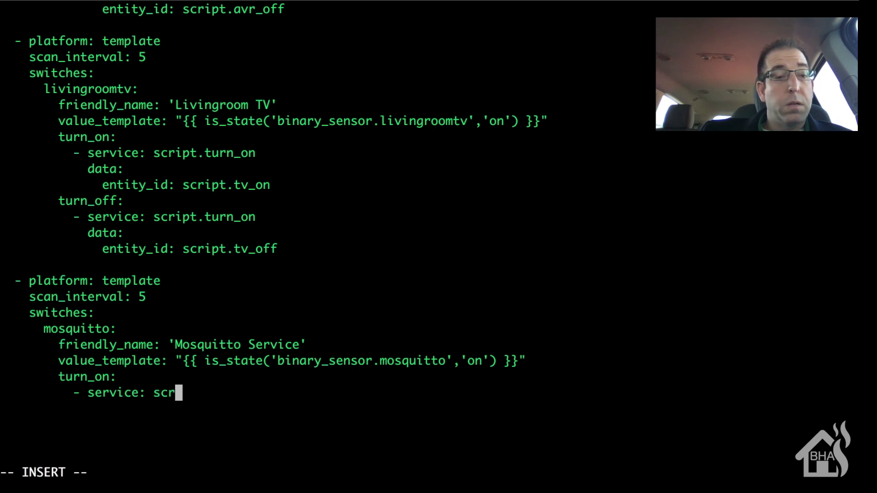
text(ipt)
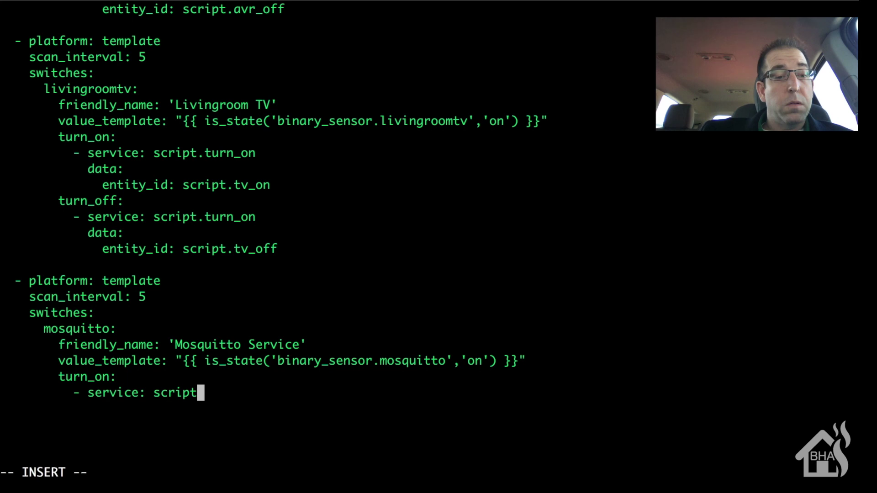
key(BackSpace)
key(BackSpace)
key(BackSpace)
key(BackSpace)
key(BackSpace)
key(BackSpace)
Set the service under turn_on in the mosquitto switch to shell_command.start_mosquitto, replacing the unfinished script entry.
text(sh)
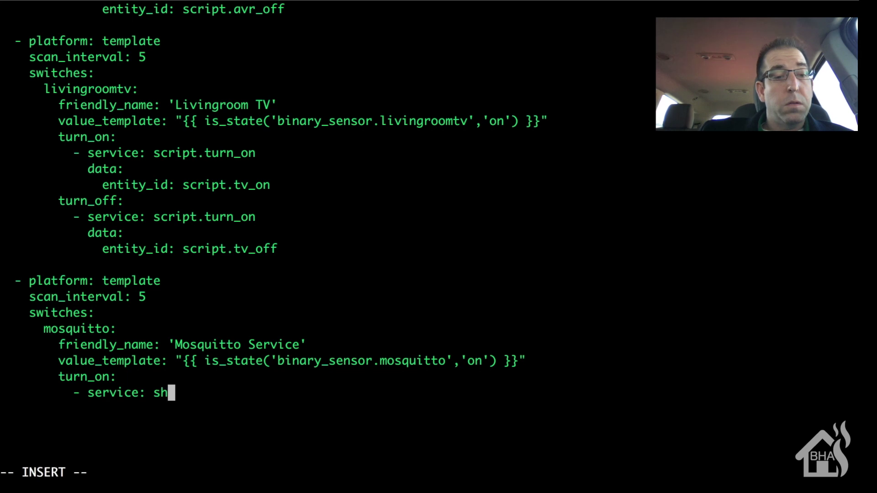
text(ell_com)
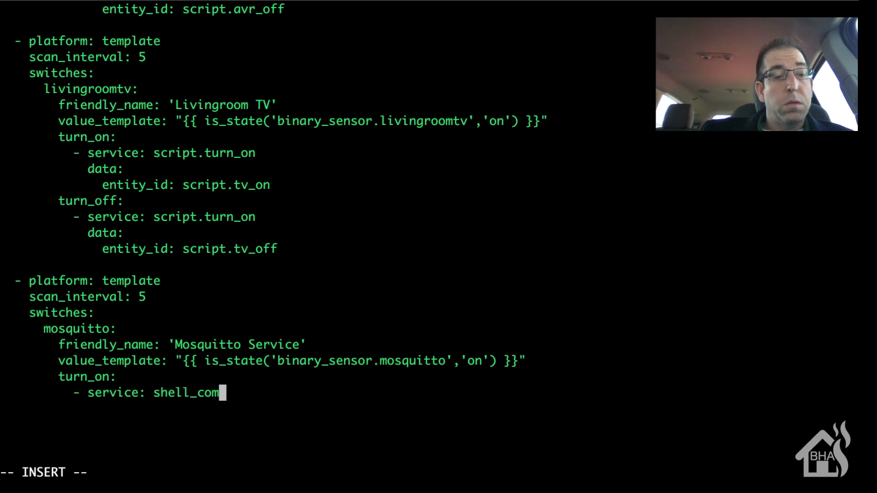
text(mand.)
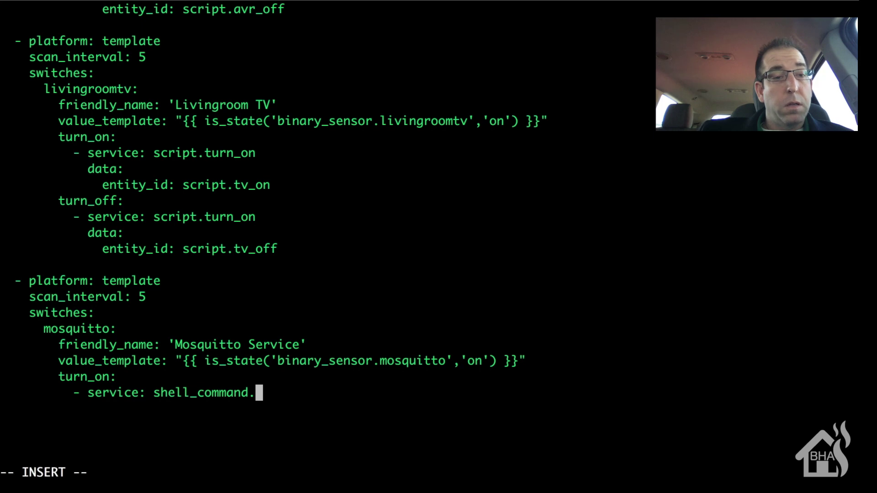
text(s)
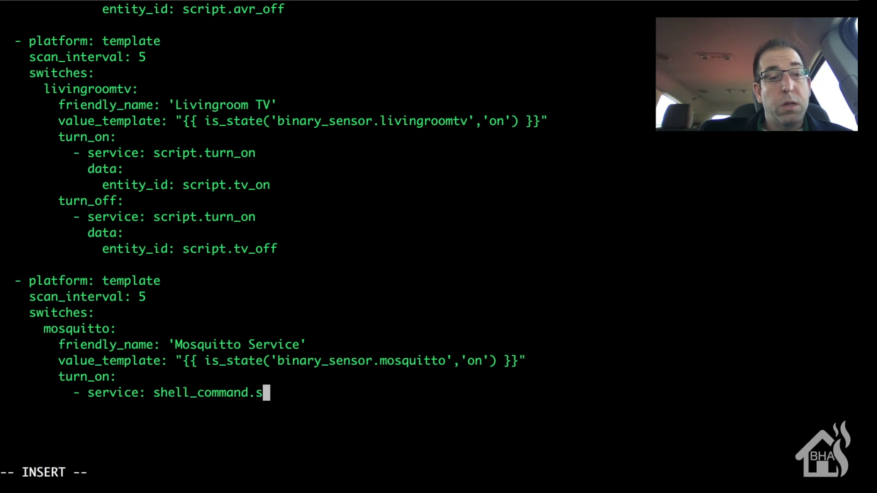
text(tart)
key(BackSpace)
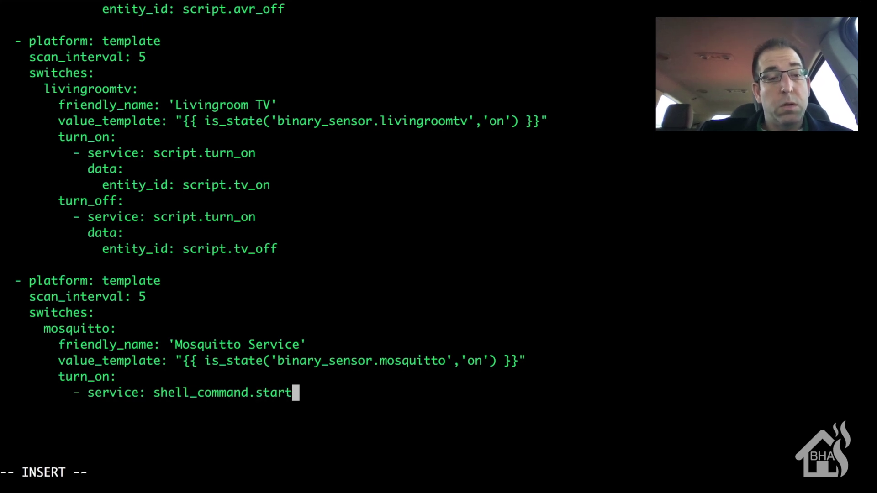
text(_)
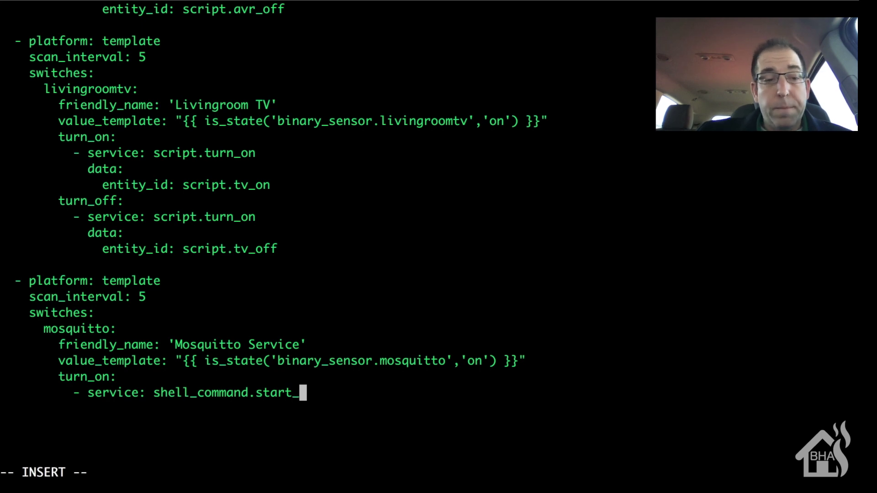
text(mosquitto)
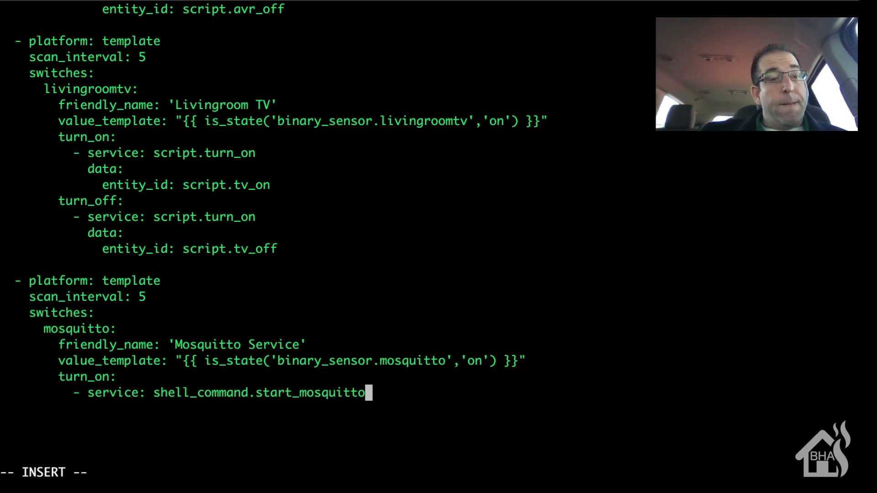
Add a turn_off: key aligned with turn_on in the mosquitto switch, with an indented "- service: shell_command.stop_mosquitto" item beneath it.
key(Return)
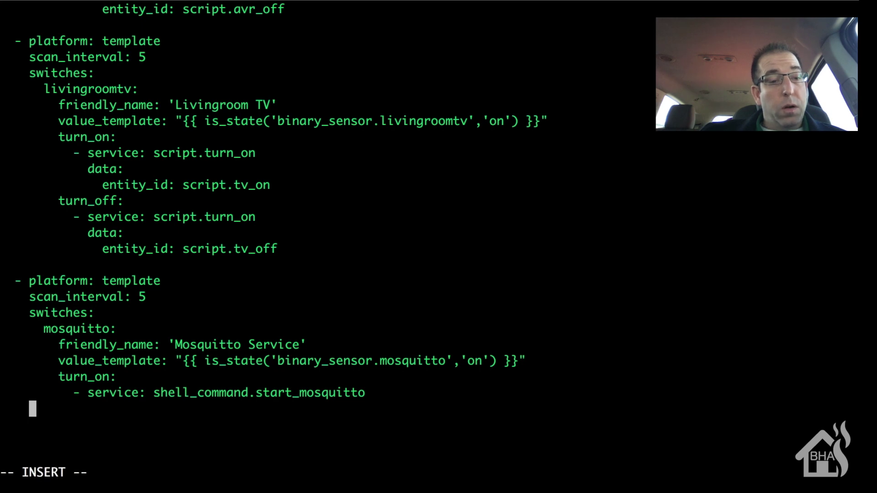
text(turn_o)
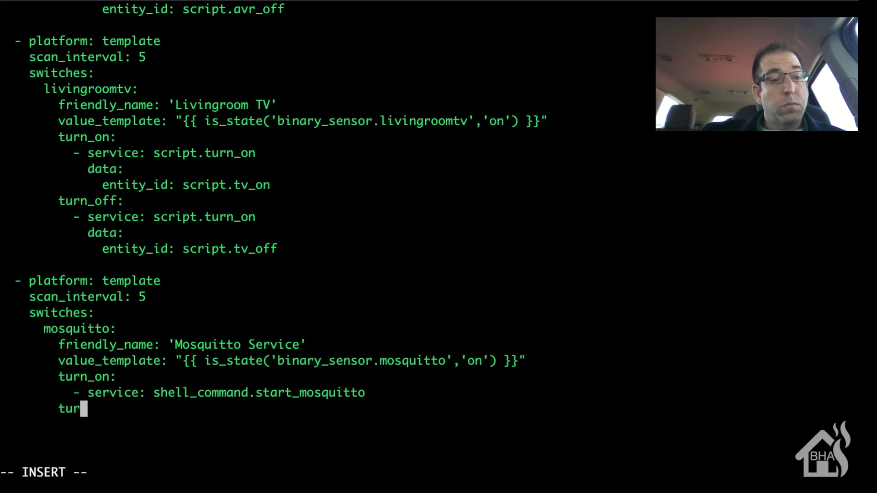
text(ff:)
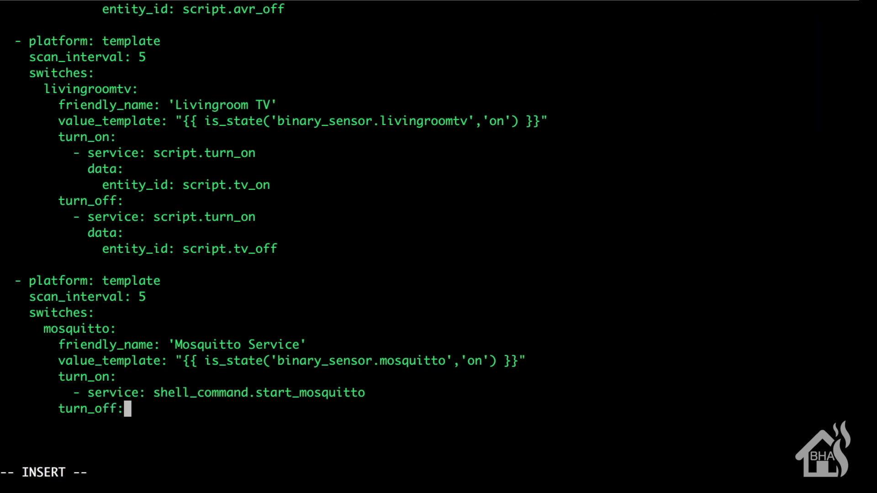
key(Return)
text(- service)
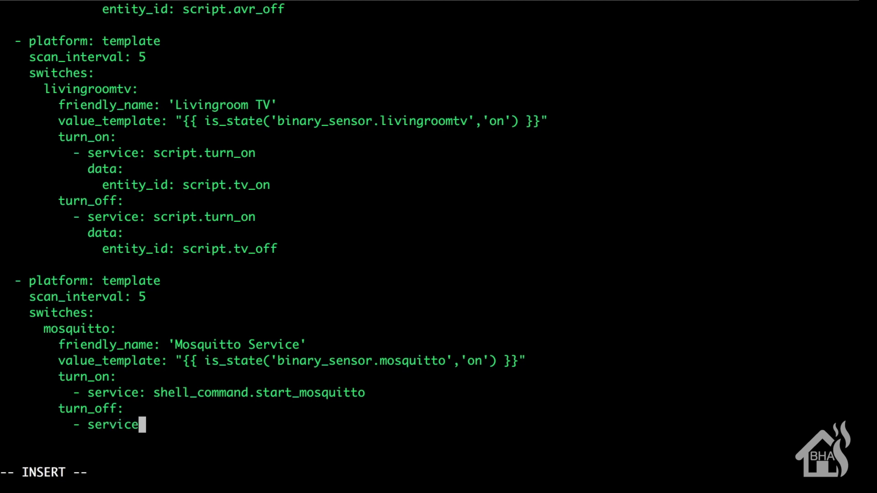
text(: she)
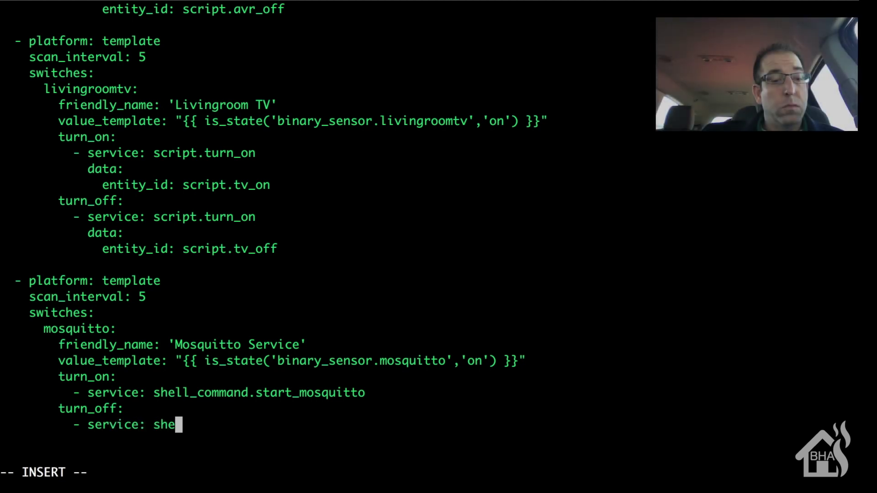
text(ll_com)
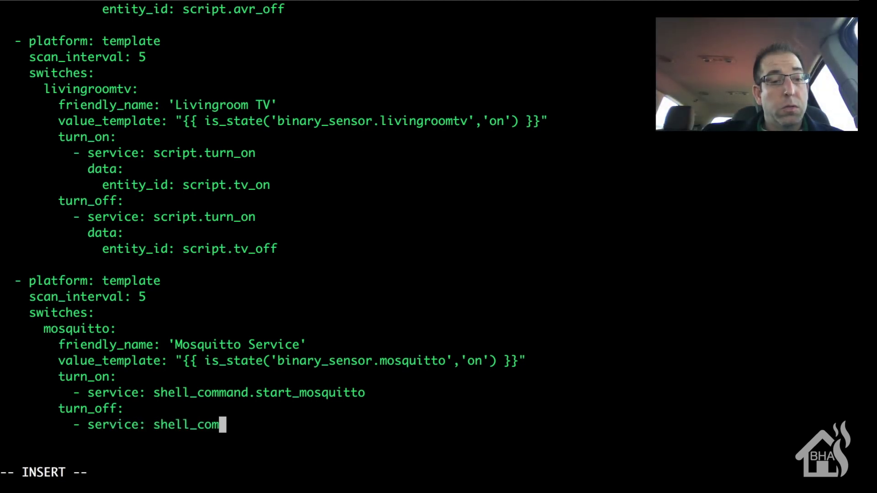
text(mand.stop)
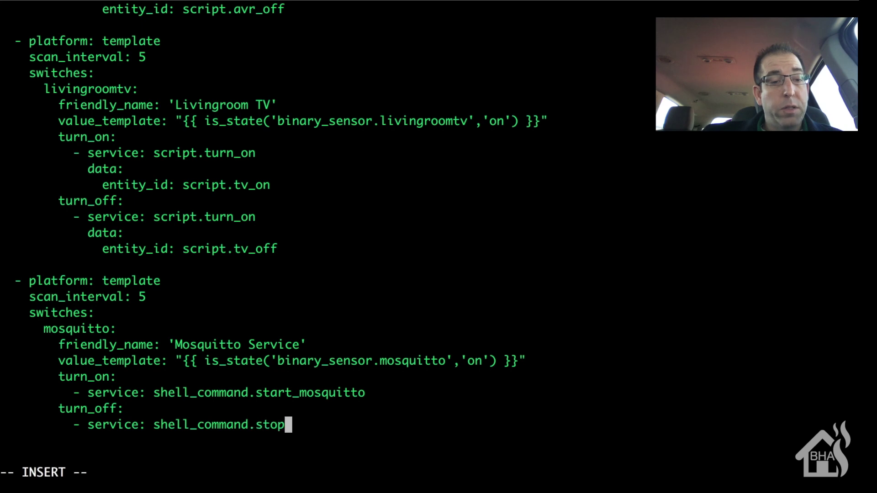
text(_mosquitto)
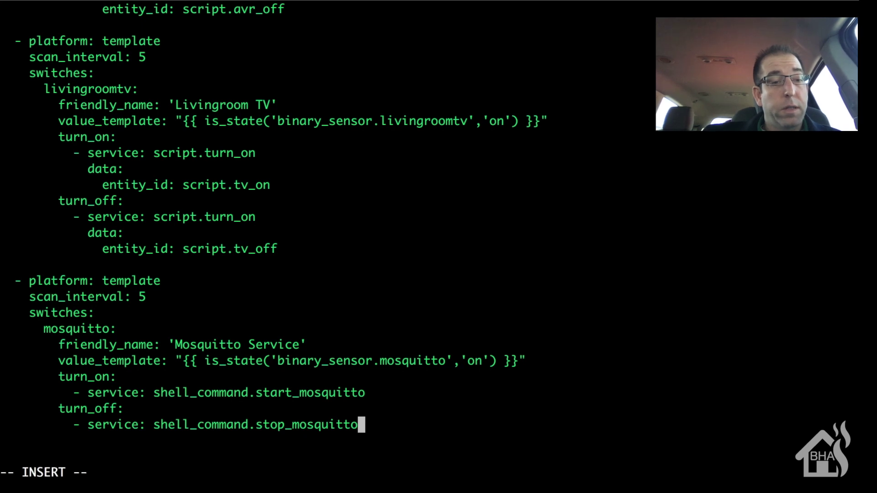
Save switch.yaml with the finished mosquitto switch and quit the editor, returning to the shell.
key(Escape)
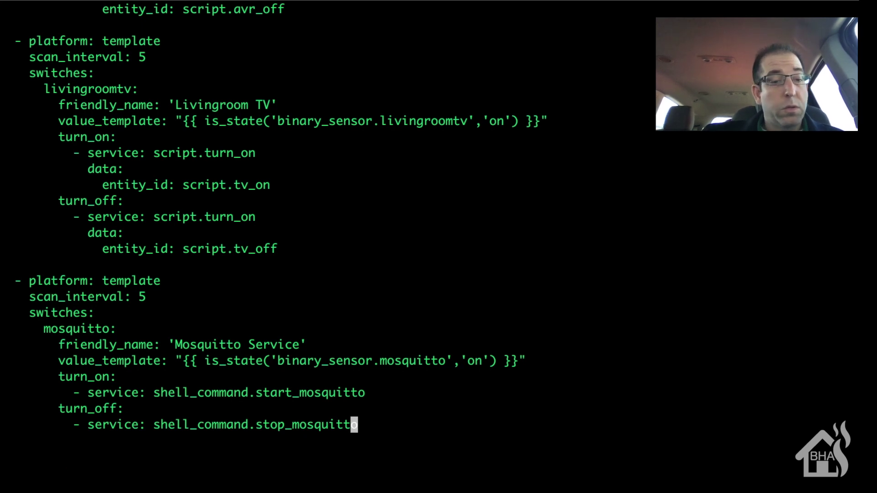
text(:wq)
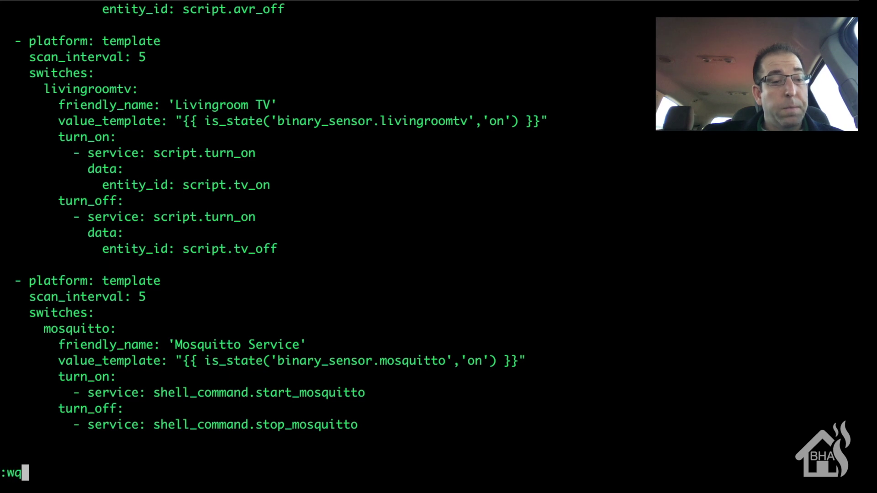
text(!)
key(Return)
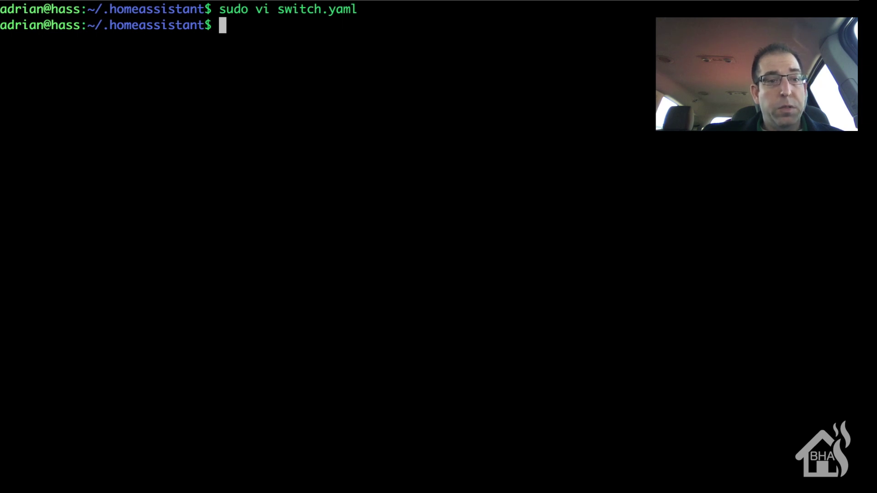
Restart the user's home-assistant service with sudo systemctl restart.
text(sudo syst)
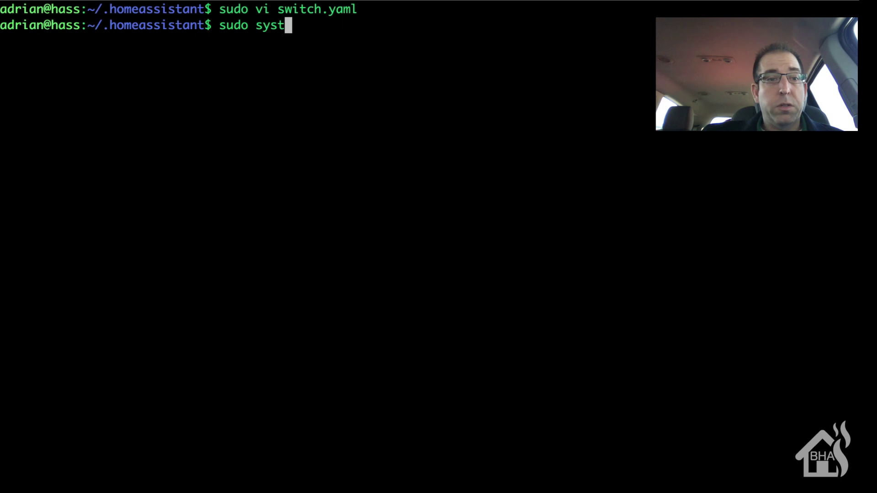
text(emctl stat)
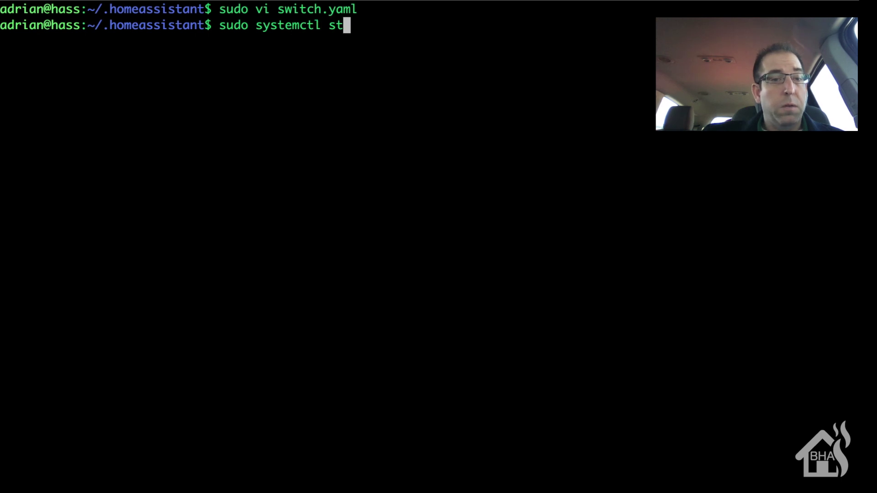
key(BackSpace)
key(BackSpace)
key(BackSpace)
key(BackSpace)
text(restar)
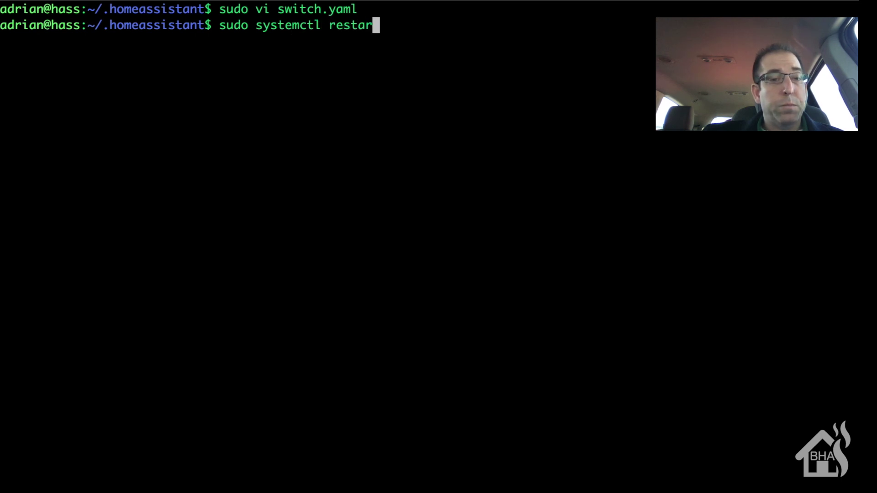
text(t home-as)
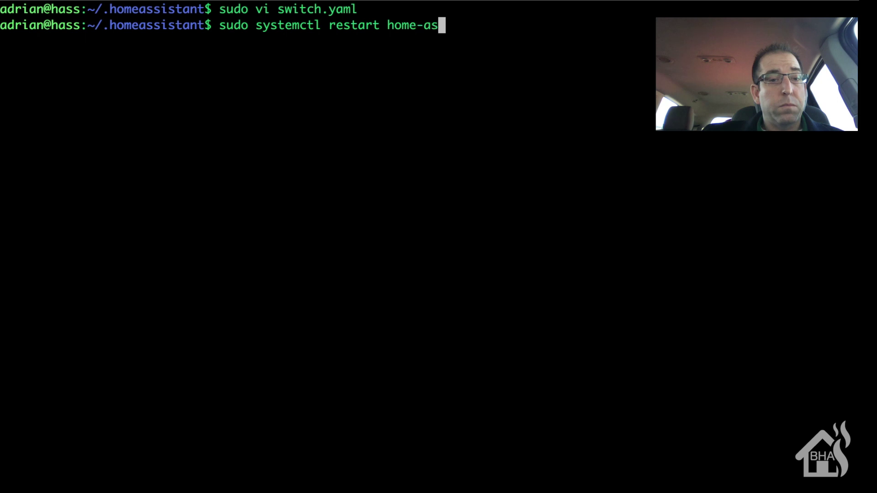
key(Tab)
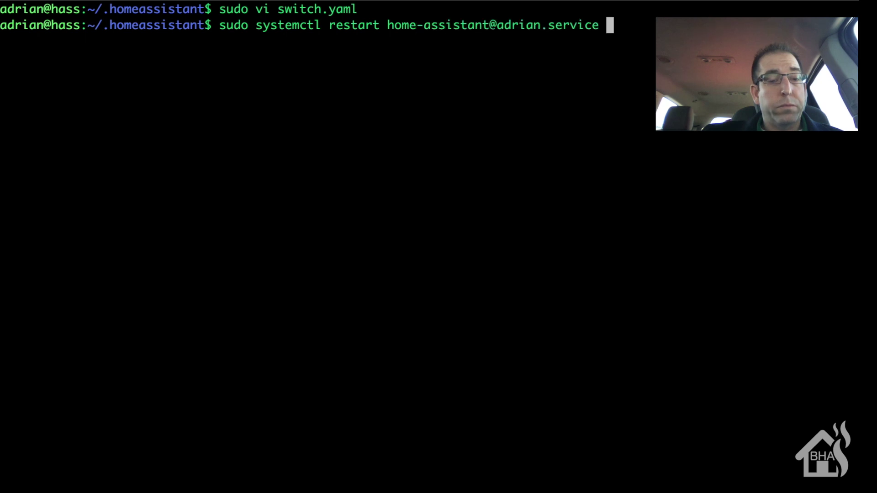
key(Return)
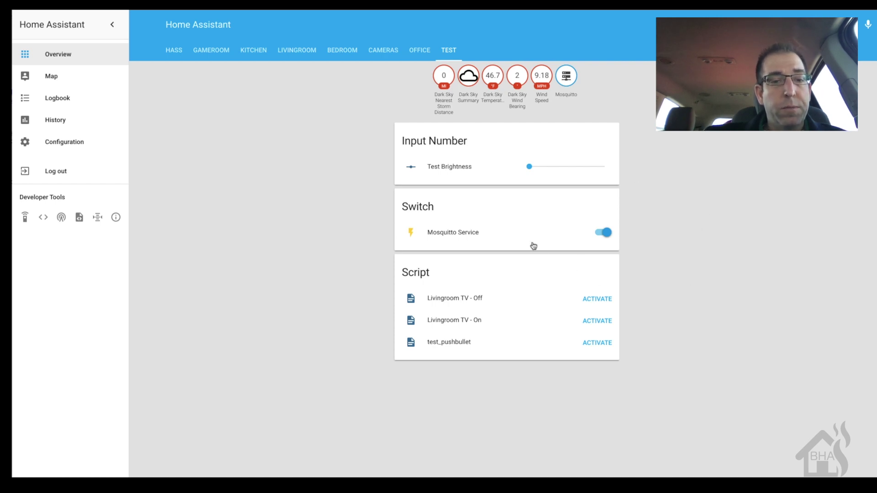
In the Home Assistant web interface's Test view, test the Mosquitto Service switch by turning it off and back on twice.
click(612, 233)
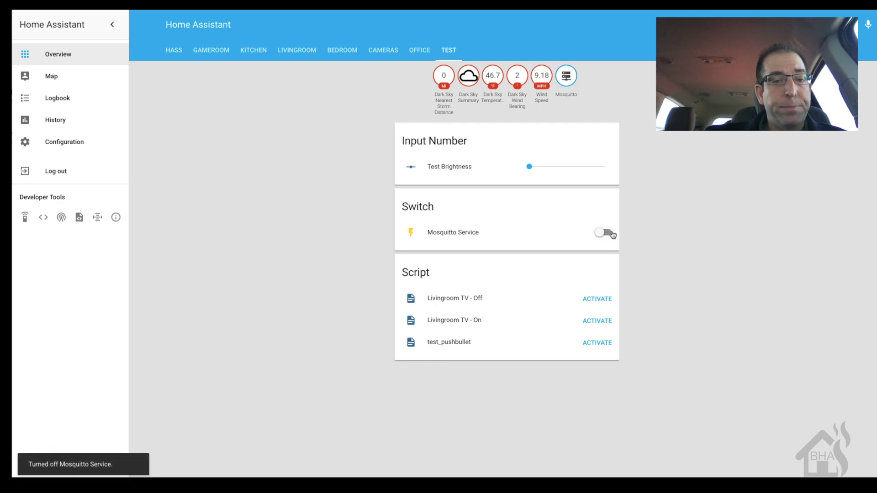
click(611, 233)
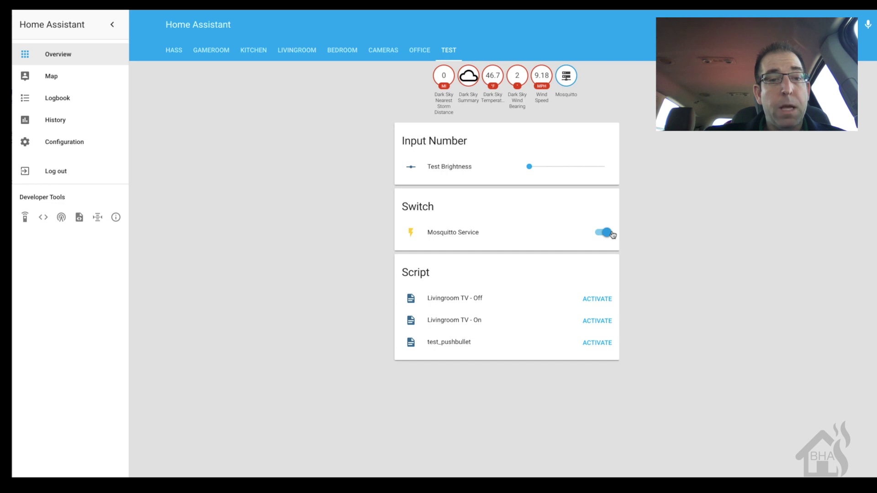
click(610, 233)
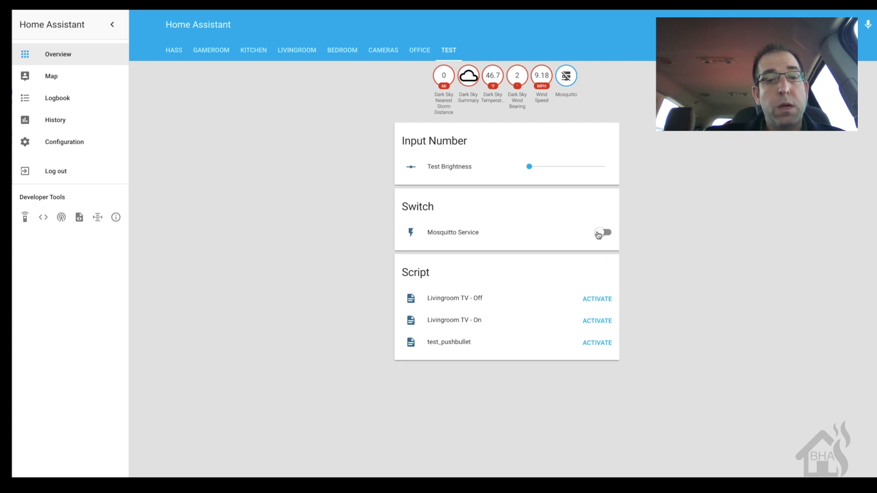
click(599, 234)
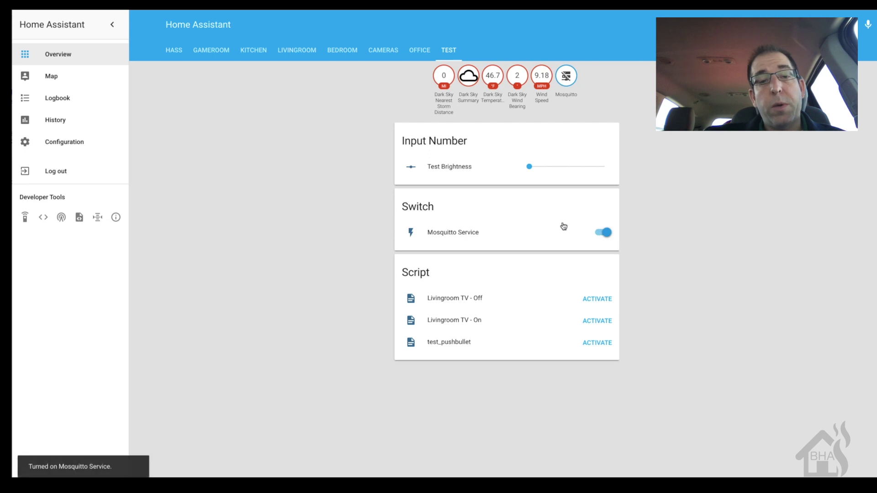